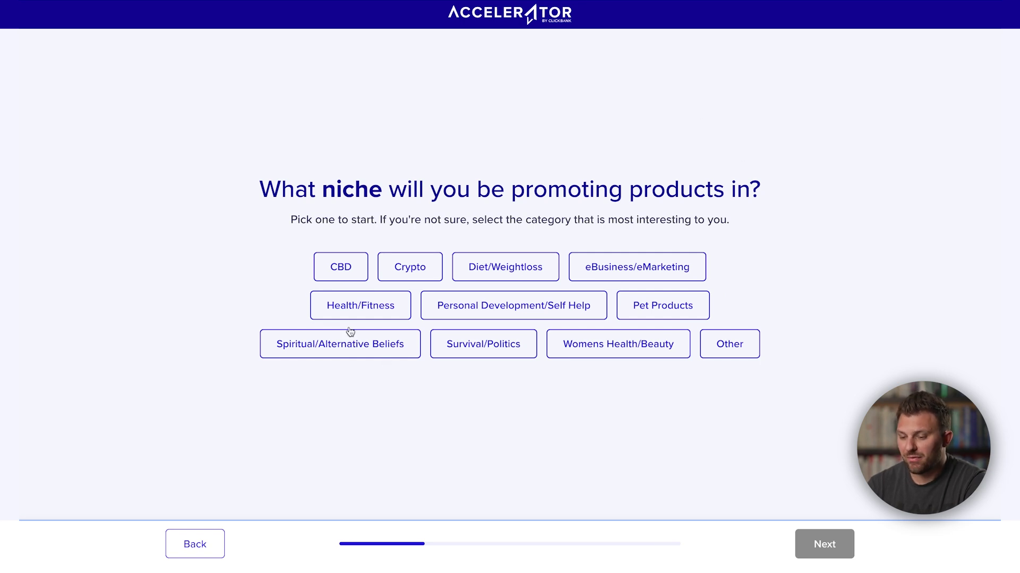
# Step: Choose Health/Fitness as the niche to promote and Facebook Ads as the traffic type in the setup wizard
pyautogui.click(350, 298)
pyautogui.click(823, 544)
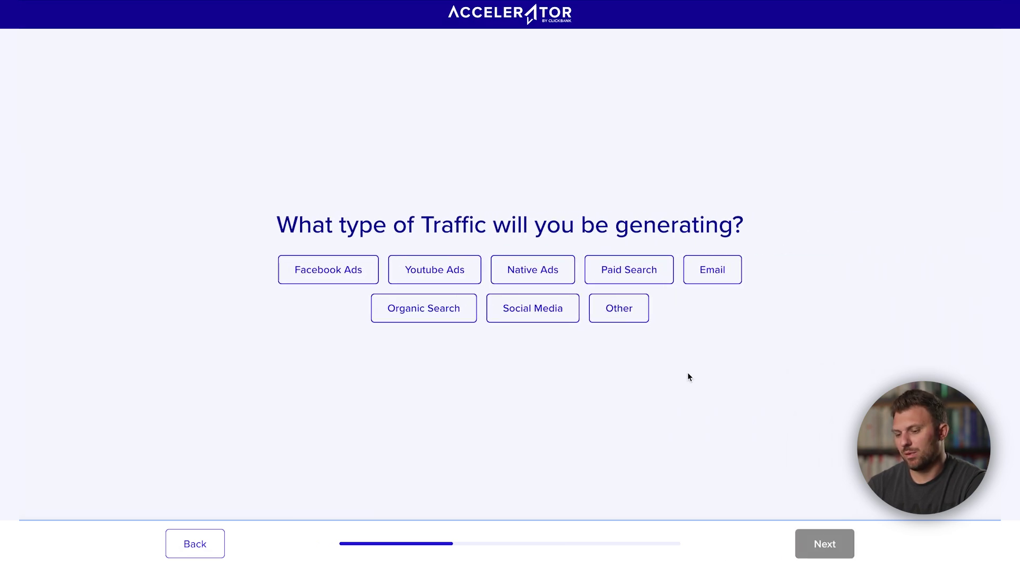
pyautogui.click(342, 269)
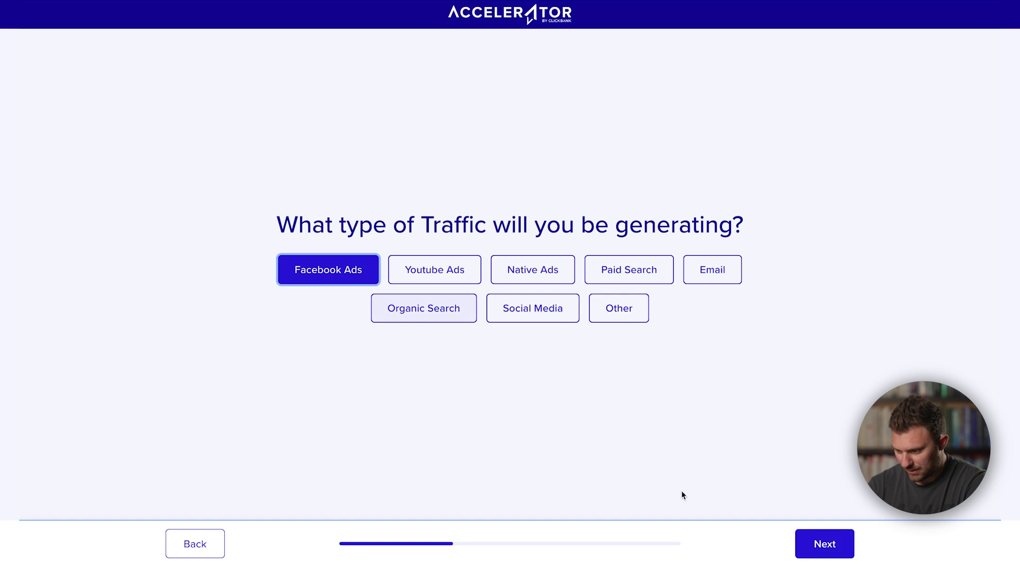
pyautogui.click(825, 546)
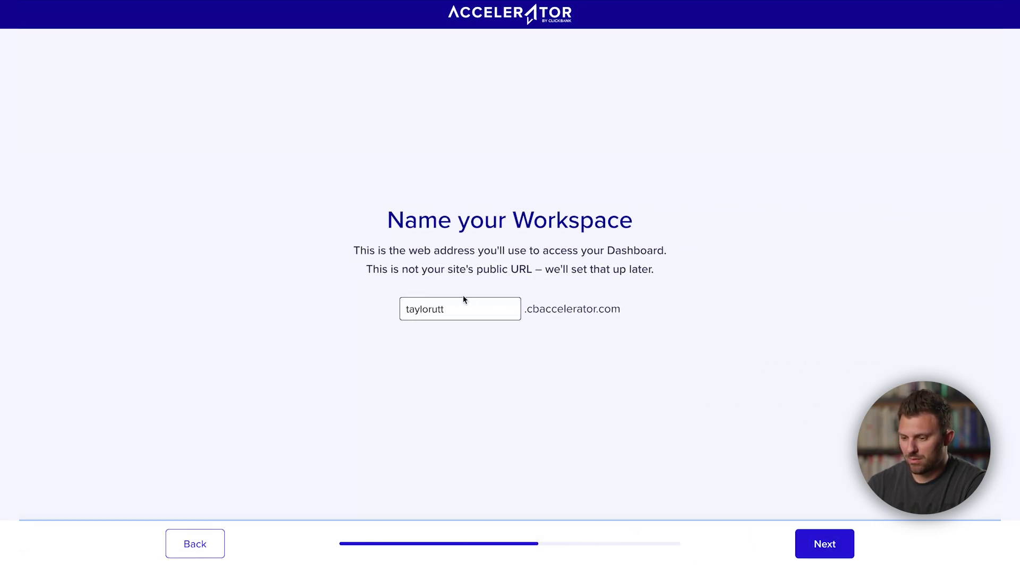
# Step: Name the workspace cbspark and continue to the theme choice
pyautogui.doubleClick(473, 302)
pyautogui.press('BackSpace')
pyautogui.write('cbsoa')
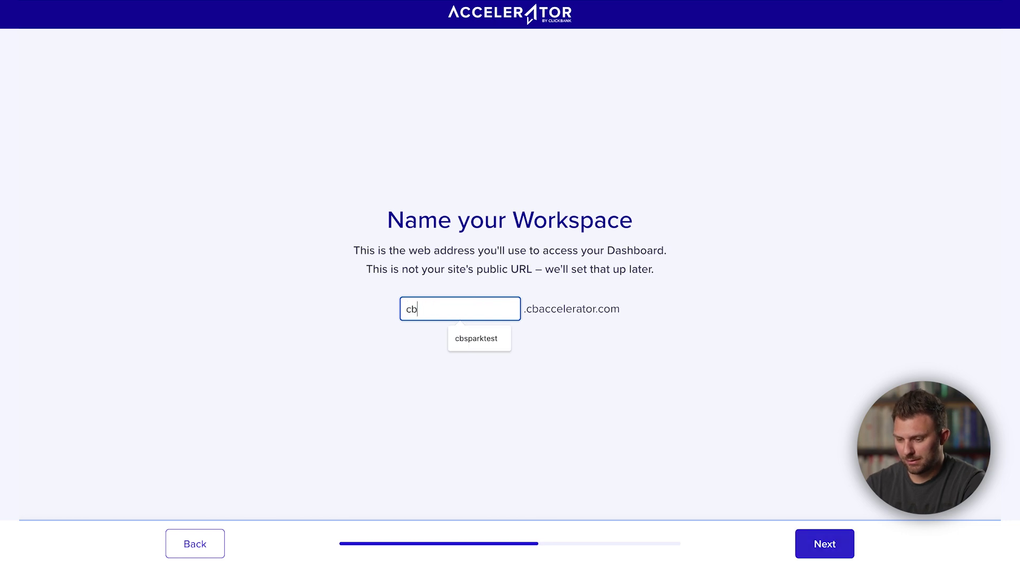
pyautogui.press('BackSpace')
pyautogui.press('BackSpace')
pyautogui.write('park')
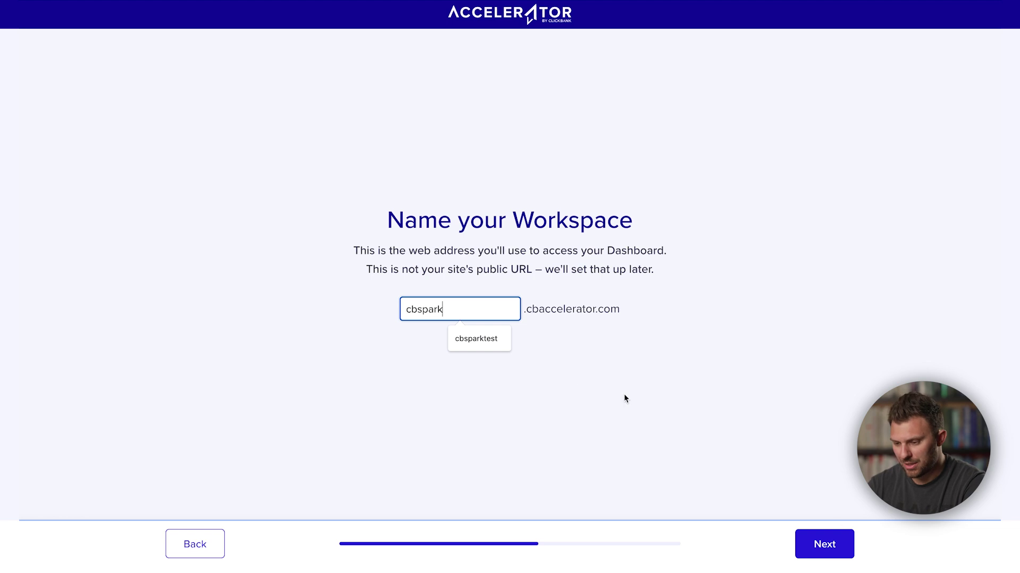
pyautogui.click(671, 436)
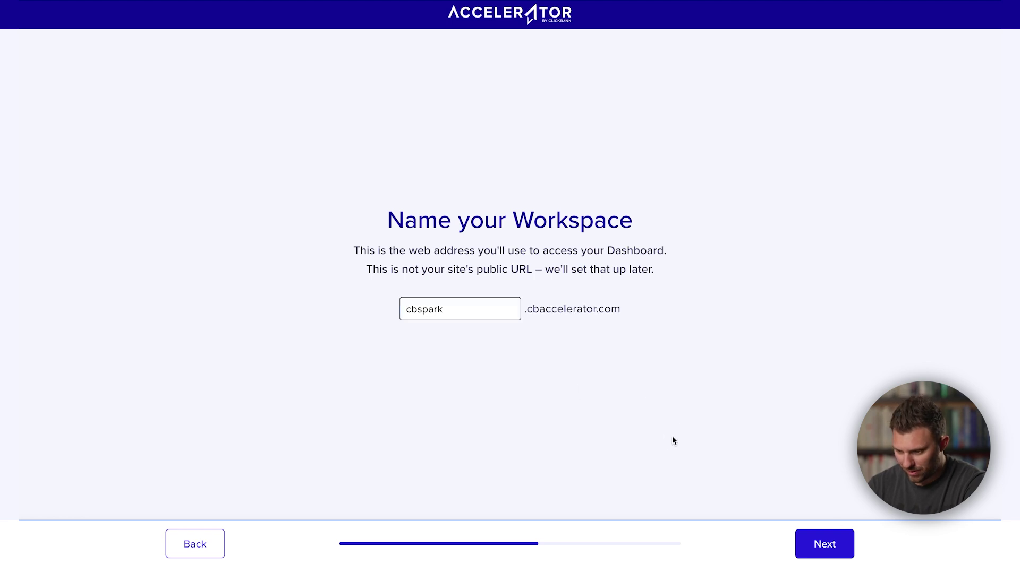
pyautogui.click(838, 547)
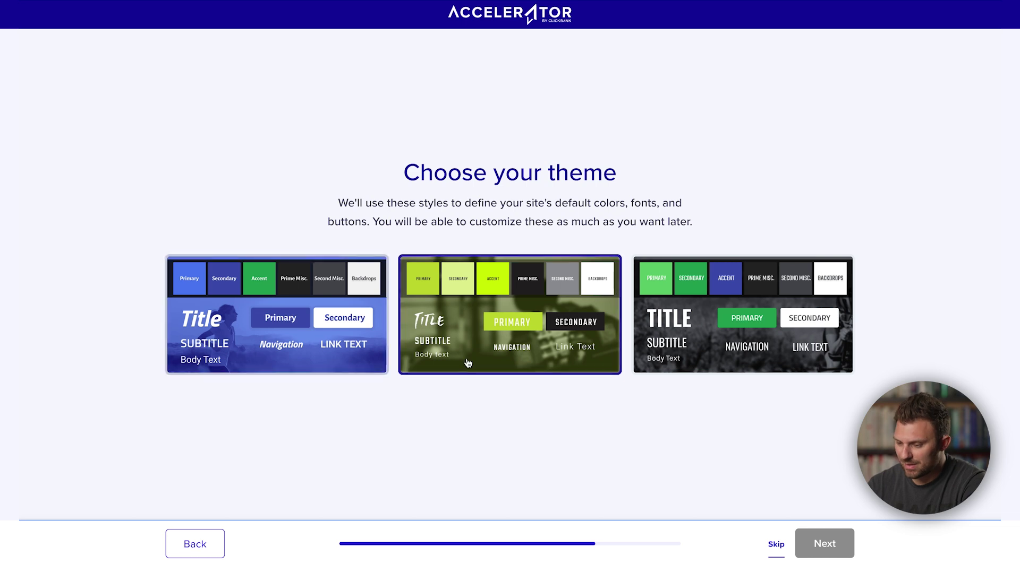
# Step: Choose the blue theme for the site and the Video Presell funnel from the suggestions
pyautogui.click(290, 354)
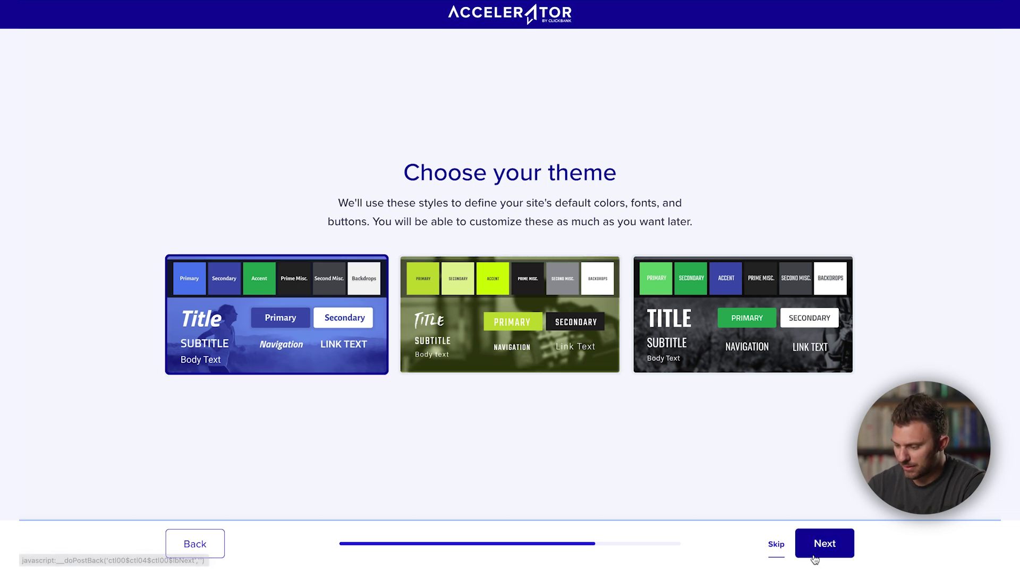
pyautogui.click(824, 543)
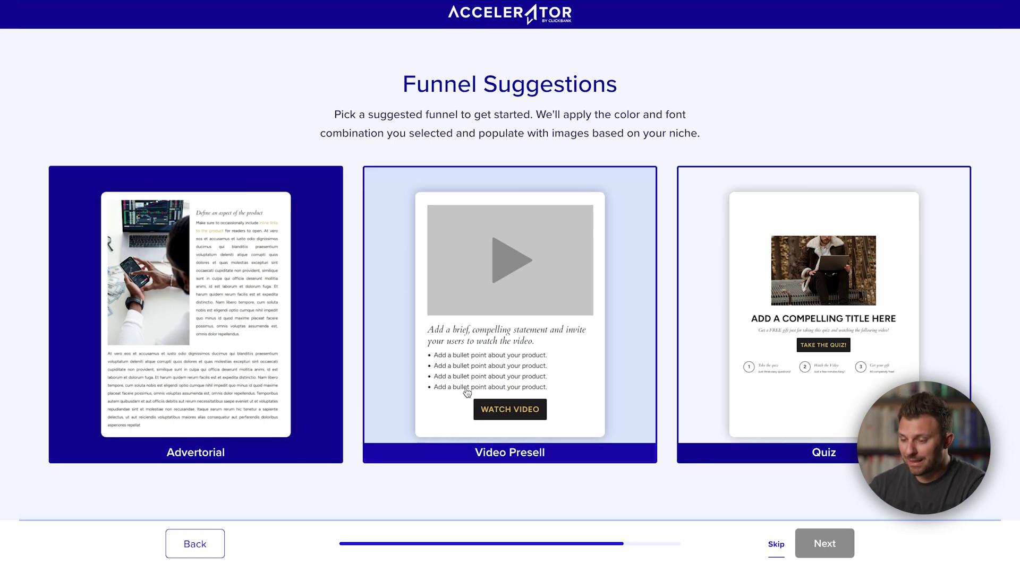
pyautogui.moveTo(478, 358)
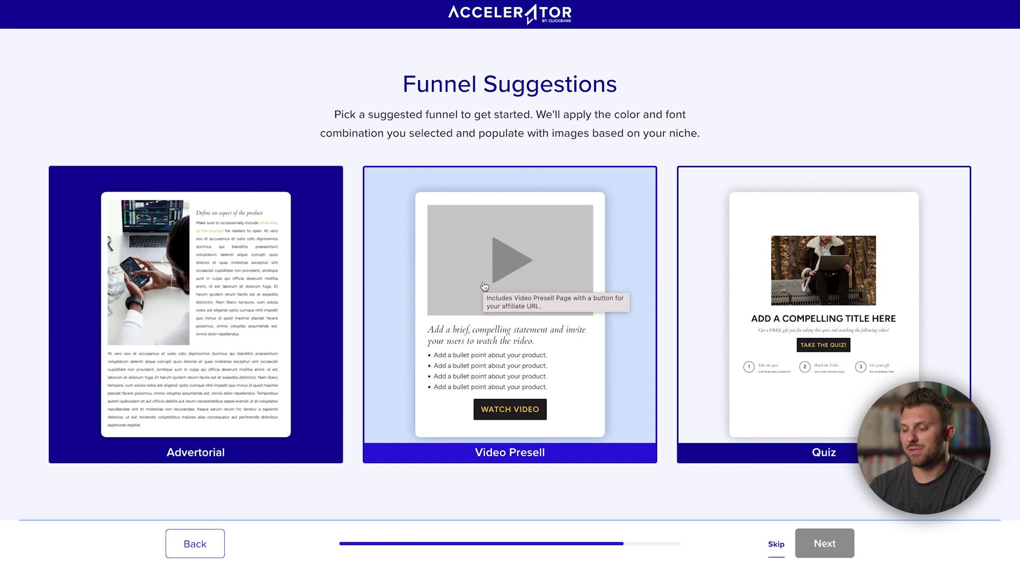
pyautogui.click(524, 325)
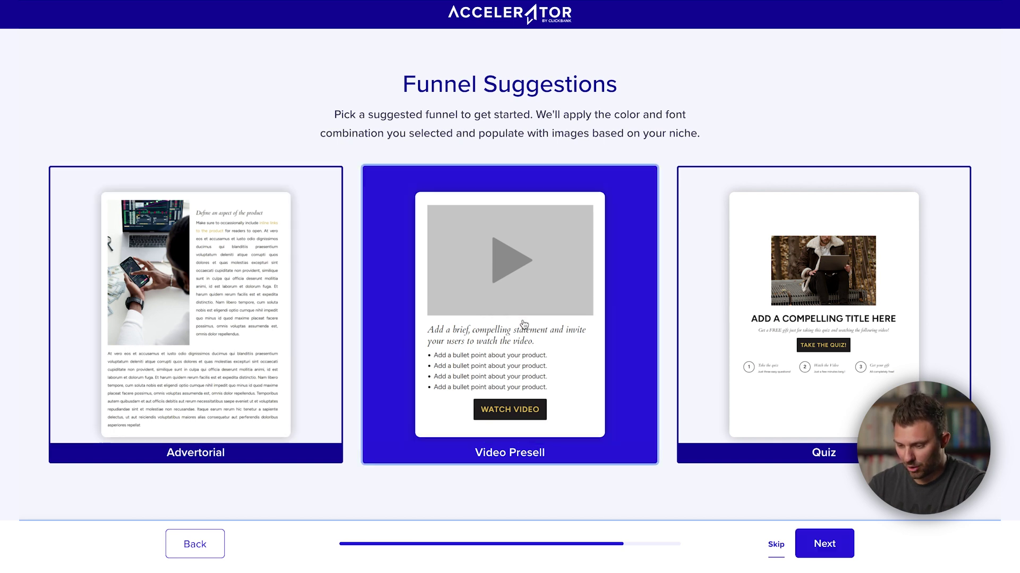
pyautogui.click(822, 543)
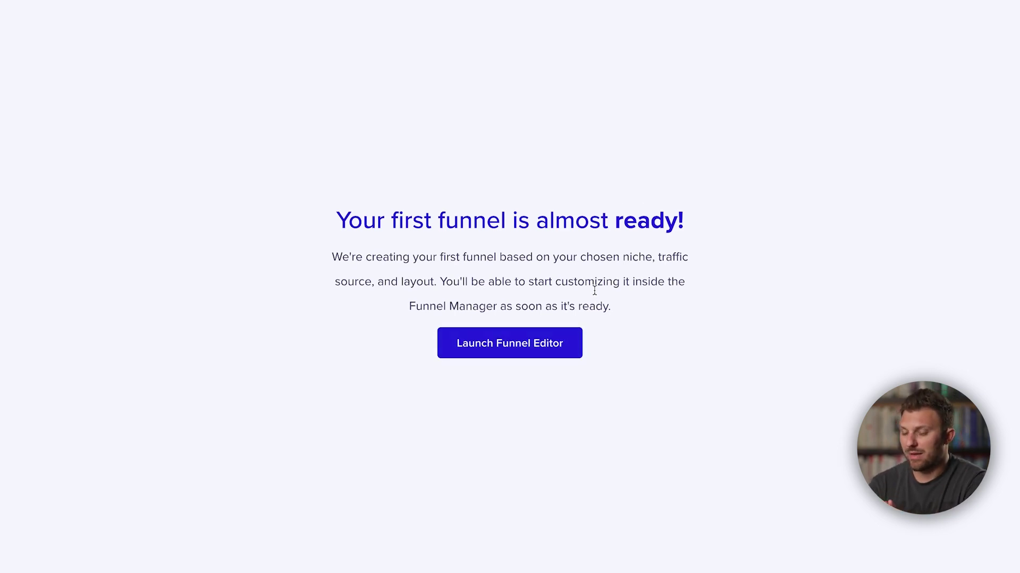
# Step: Launch the funnel editor and open the Video Presell page for editing
pyautogui.click(518, 352)
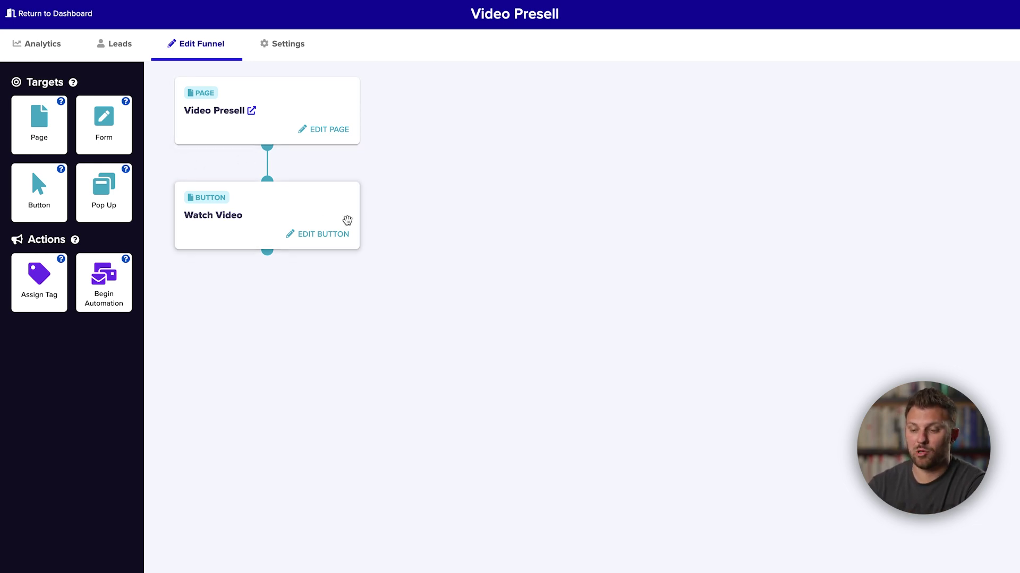
pyautogui.click(329, 132)
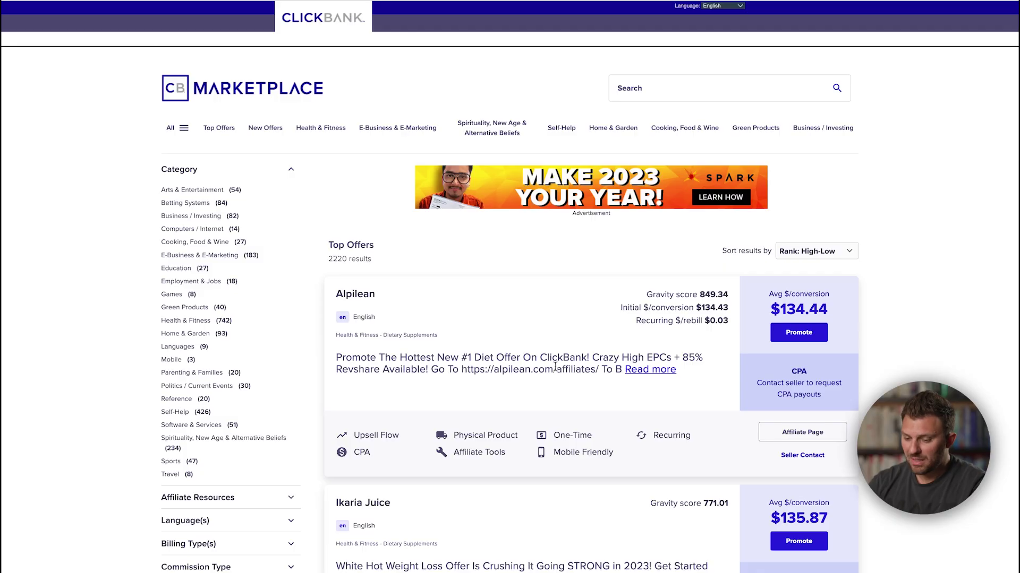
# Step: Open the Ikaria Juice affiliate page from the marketplace and look through it down to the email swipes section
pyautogui.scroll(-4, 555, 366)
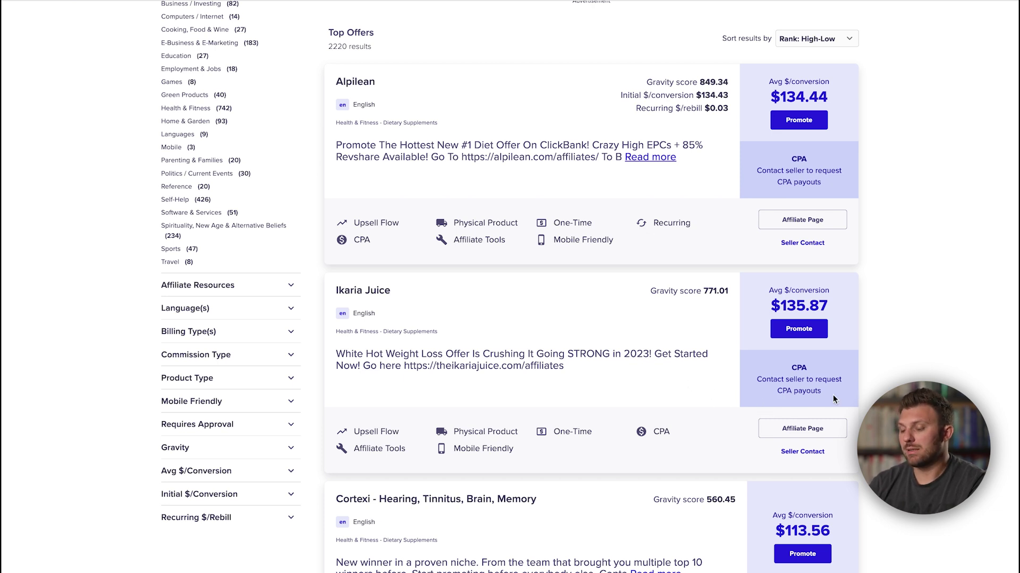
pyautogui.click(812, 430)
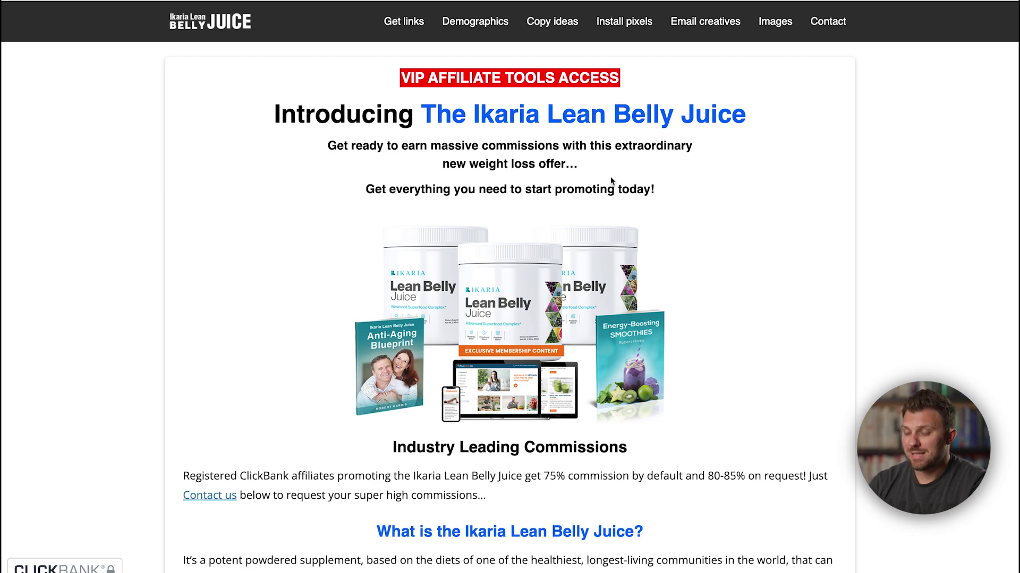
pyautogui.scroll(-18, 619, 182)
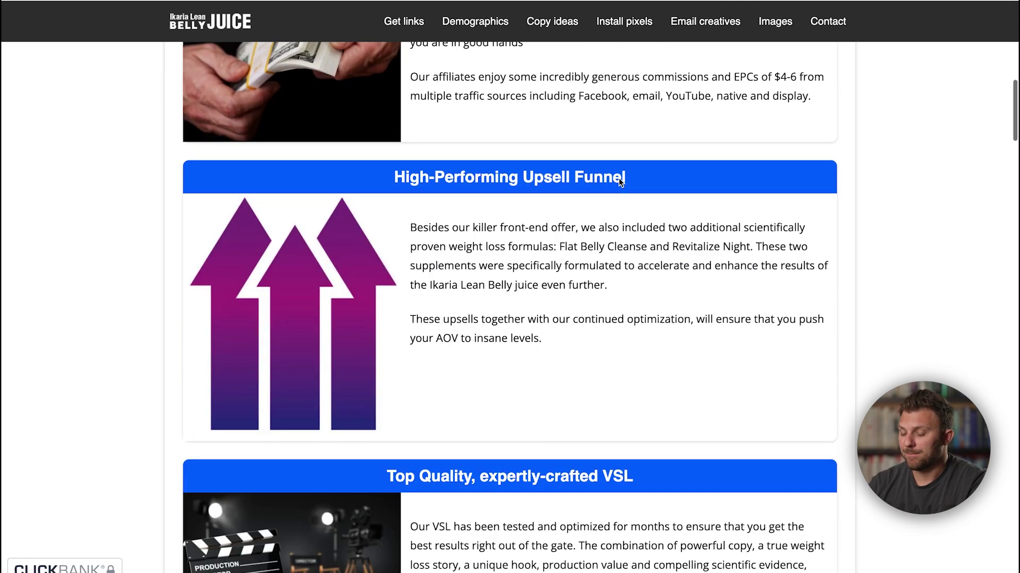
pyautogui.scroll(-18, 619, 179)
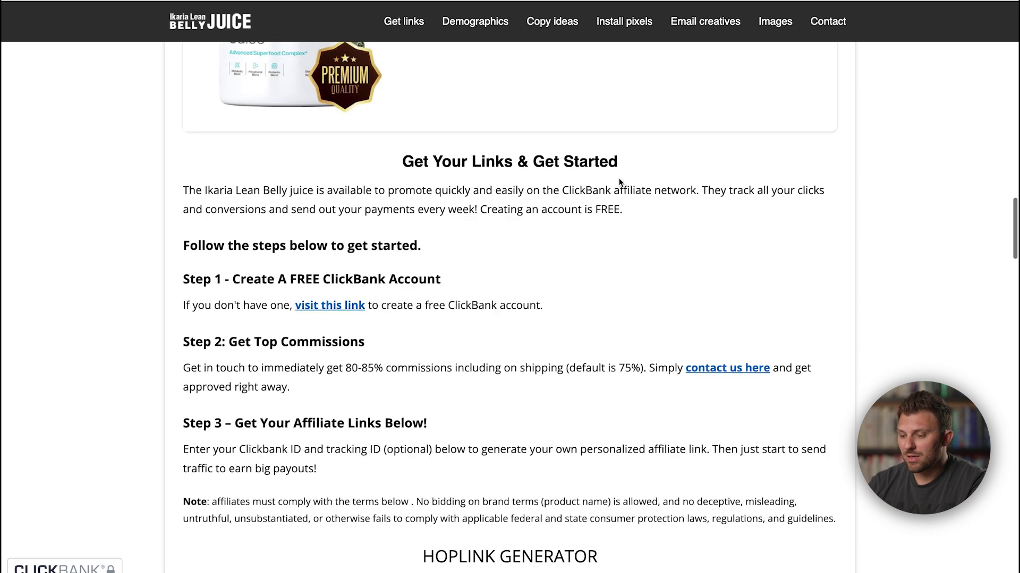
pyautogui.scroll(-15, 619, 179)
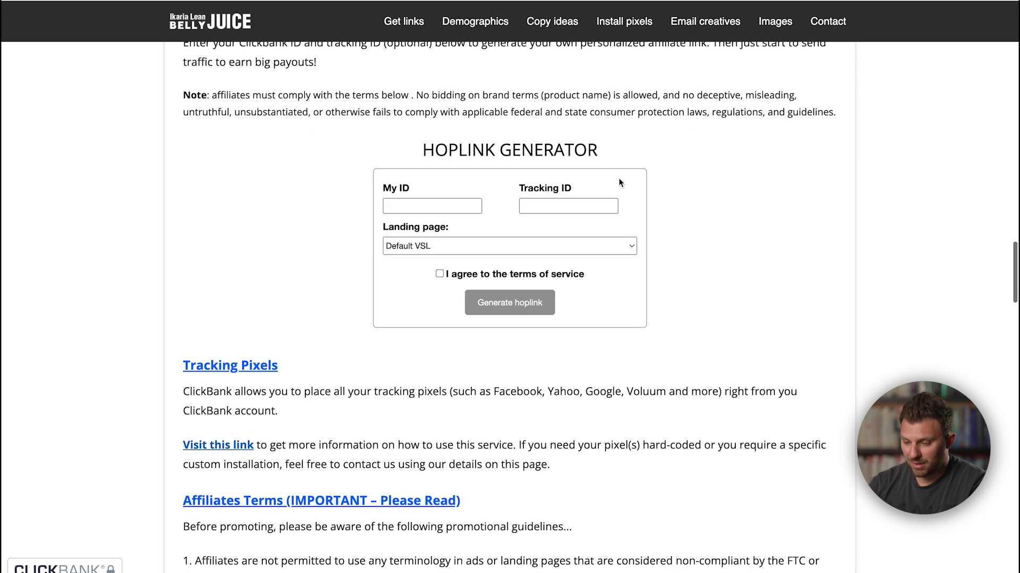
pyautogui.scroll(-15, 619, 183)
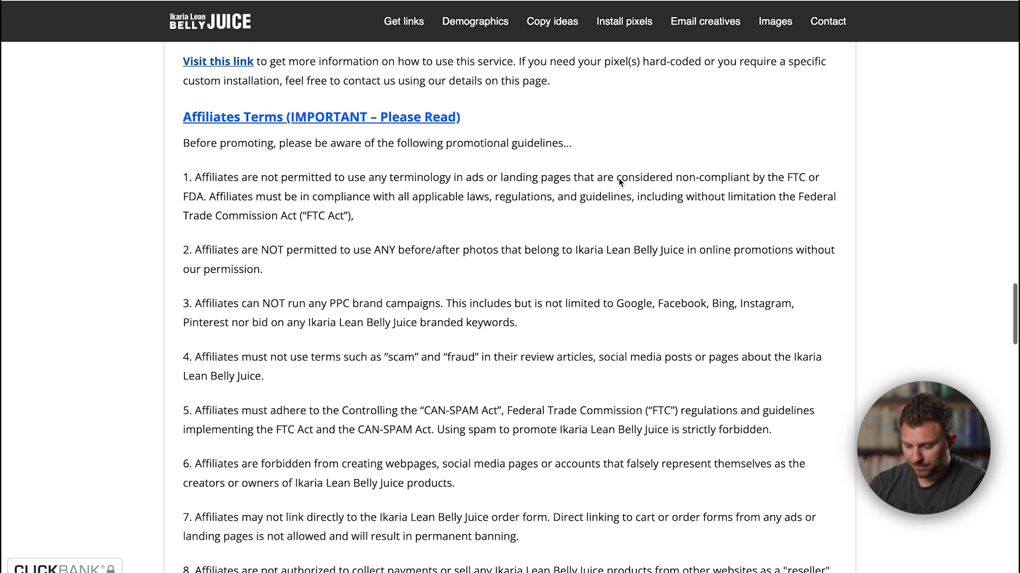
pyautogui.scroll(-5, 619, 183)
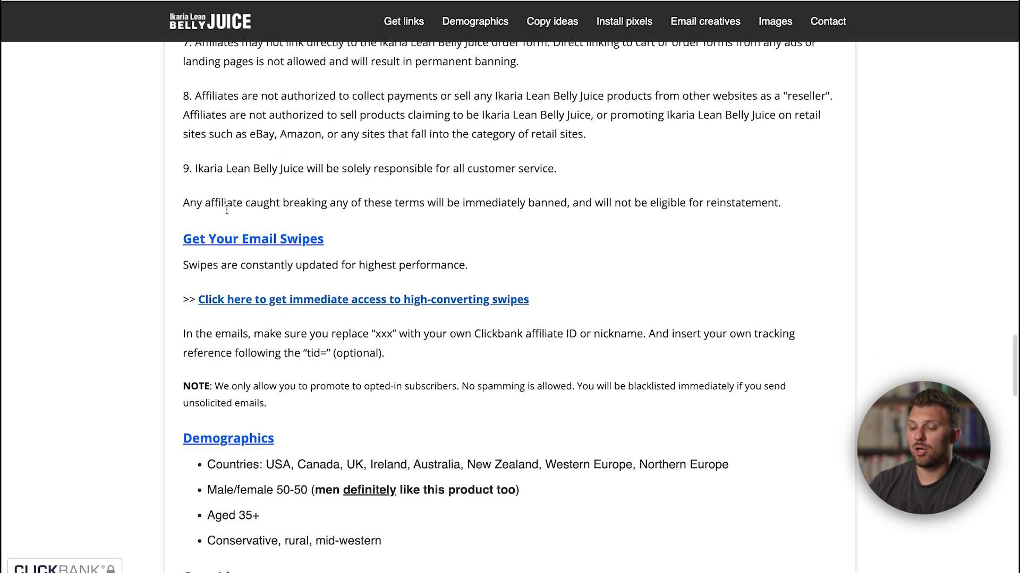
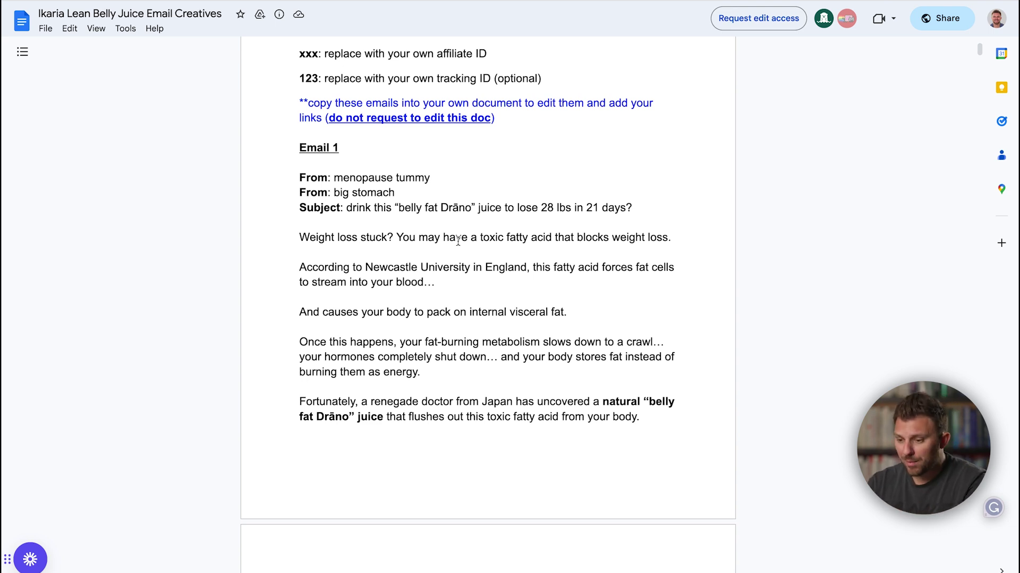
# Step: Review Email 1 in the email creatives document and copy the text from "renegade doctor from Japan" to "from your body."
pyautogui.moveTo(349, 208); pyautogui.dragTo(642, 207)
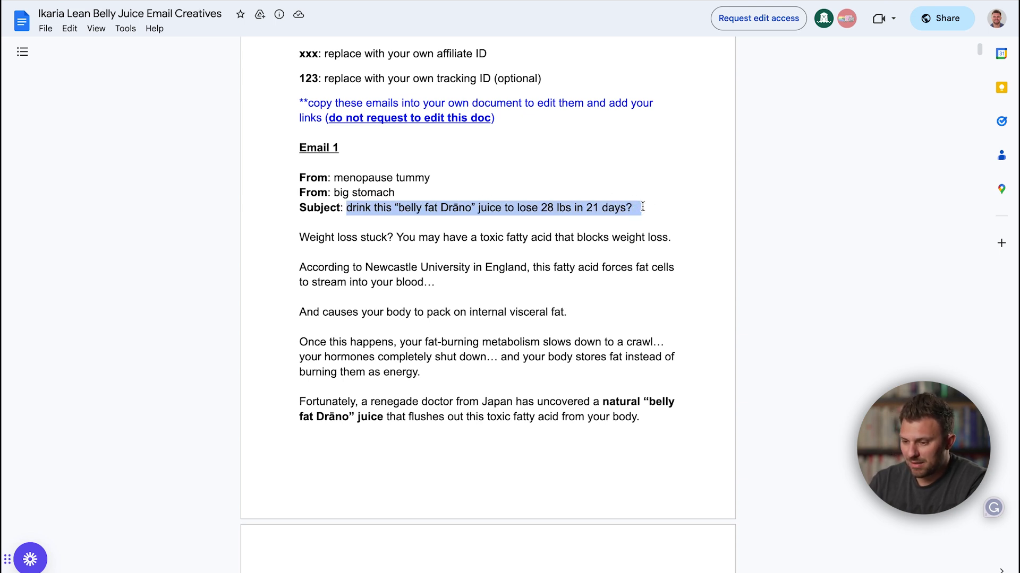
pyautogui.click(557, 285)
pyautogui.scroll(-2, 523, 389)
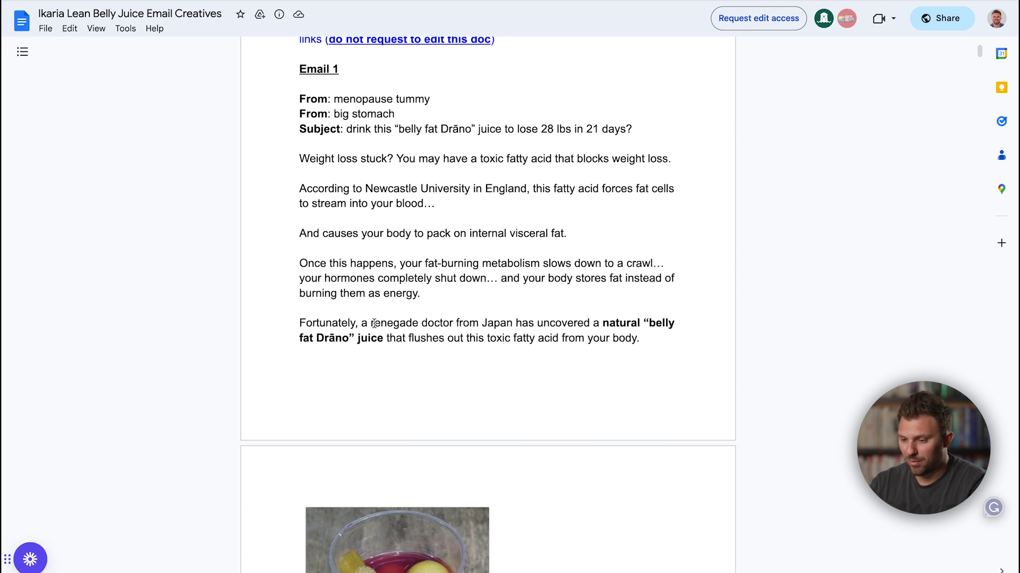
pyautogui.moveTo(282, 326); pyautogui.dragTo(616, 342)
pyautogui.click(490, 359)
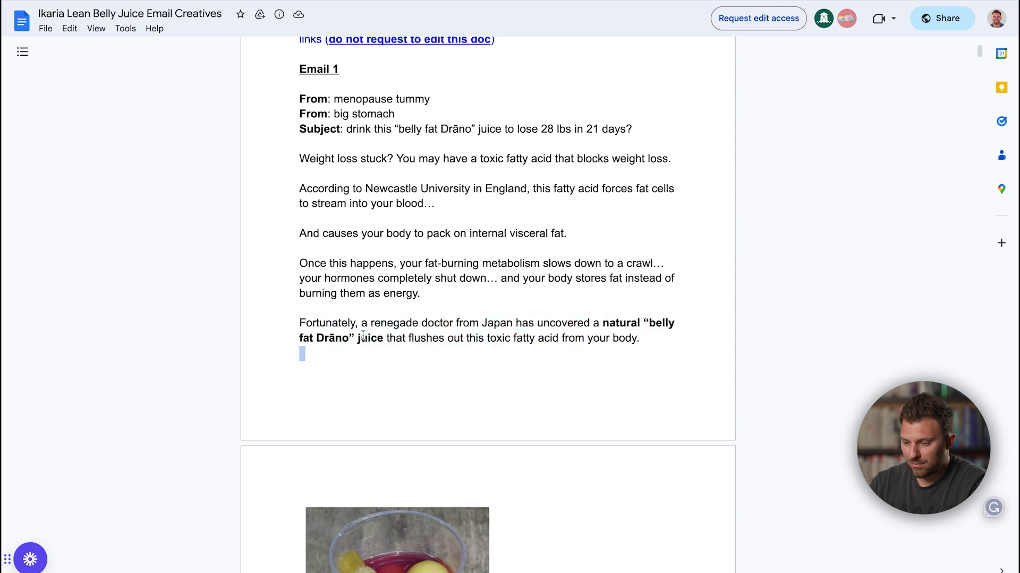
pyautogui.moveTo(372, 322); pyautogui.dragTo(677, 339)
pyautogui.press('super+c')
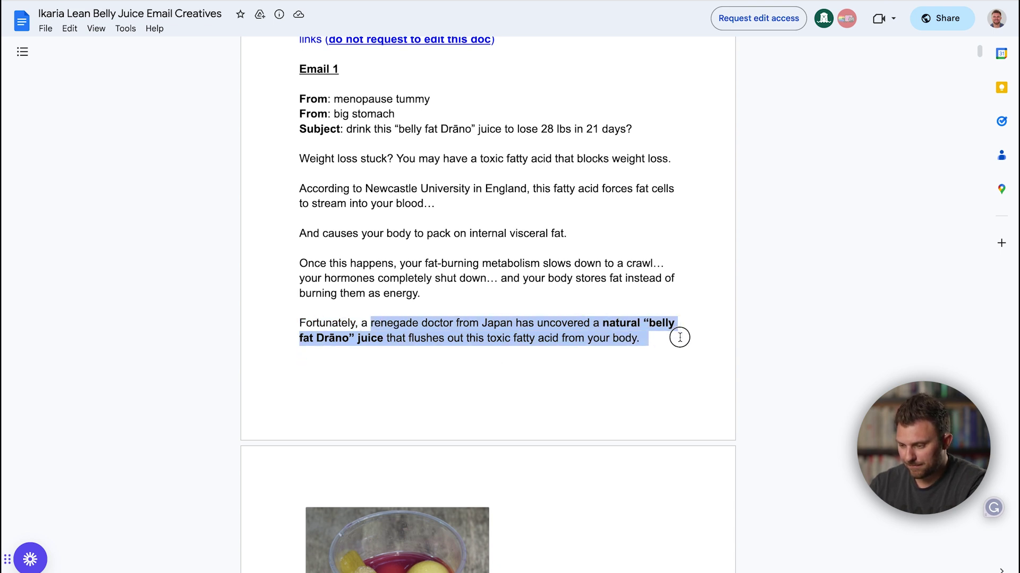
# Step: Switch to the Accelerator page editor and replace the placeholder title beside the video with the copied sentence
pyautogui.press('super+ctrl+f')
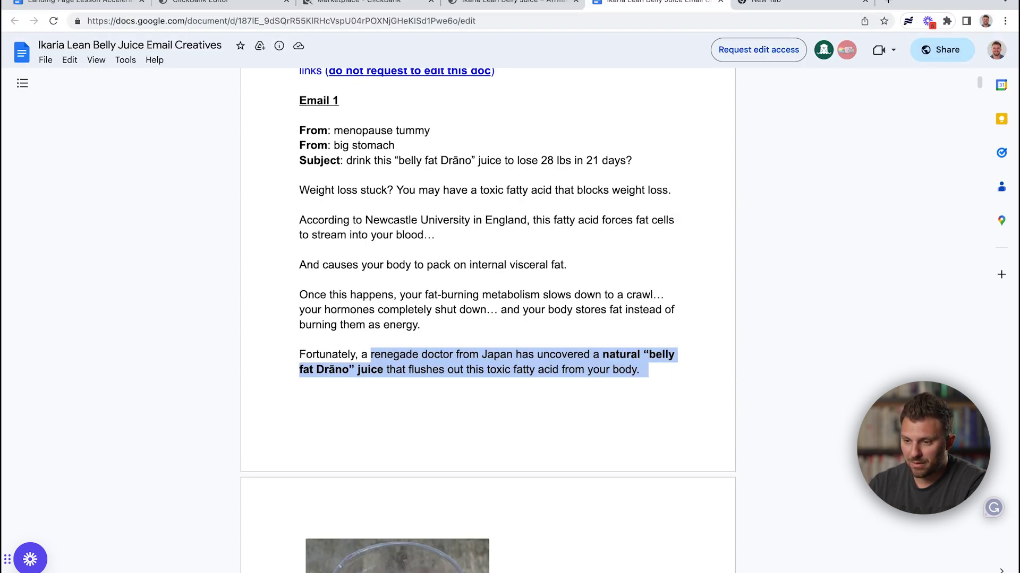
pyautogui.click(226, 7)
pyautogui.press('super+ctrl+f')
pyautogui.click(676, 271)
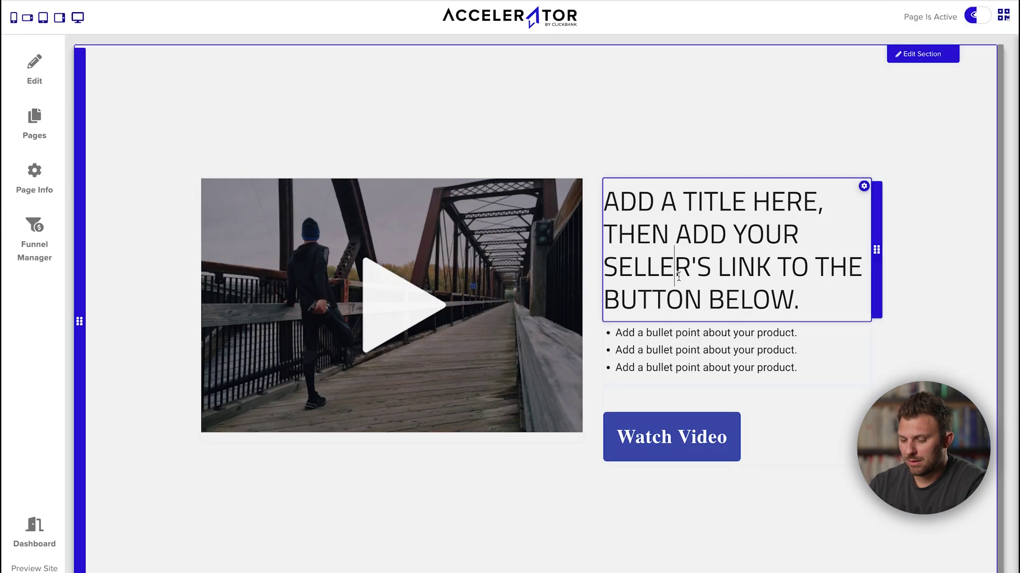
pyautogui.press('super+a')
pyautogui.press('super+v')
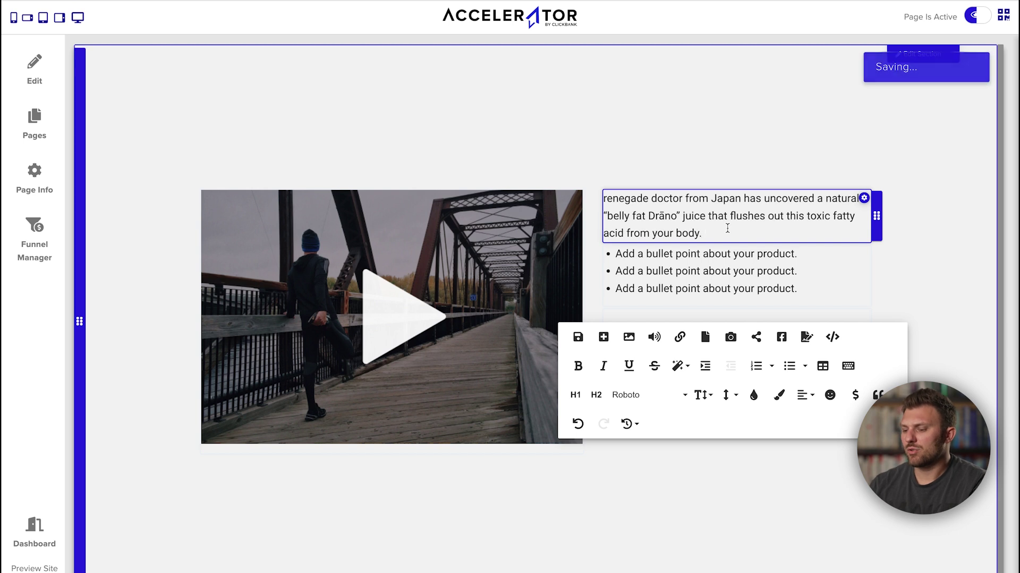
# Step: Format the title text beginning "renegade doctor from Japan" as bold with font size 30
pyautogui.tripleClick(632, 233)
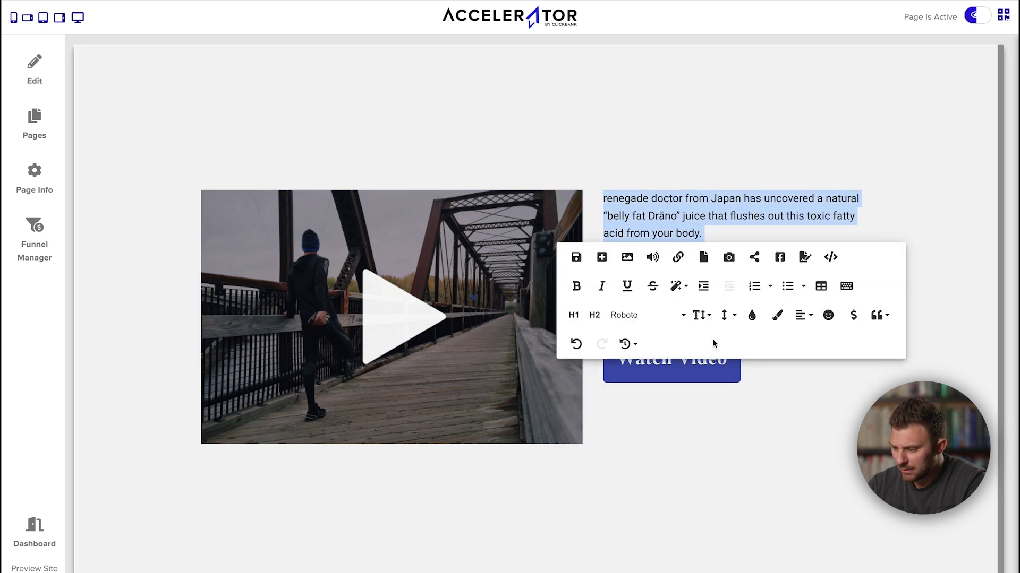
pyautogui.click(698, 316)
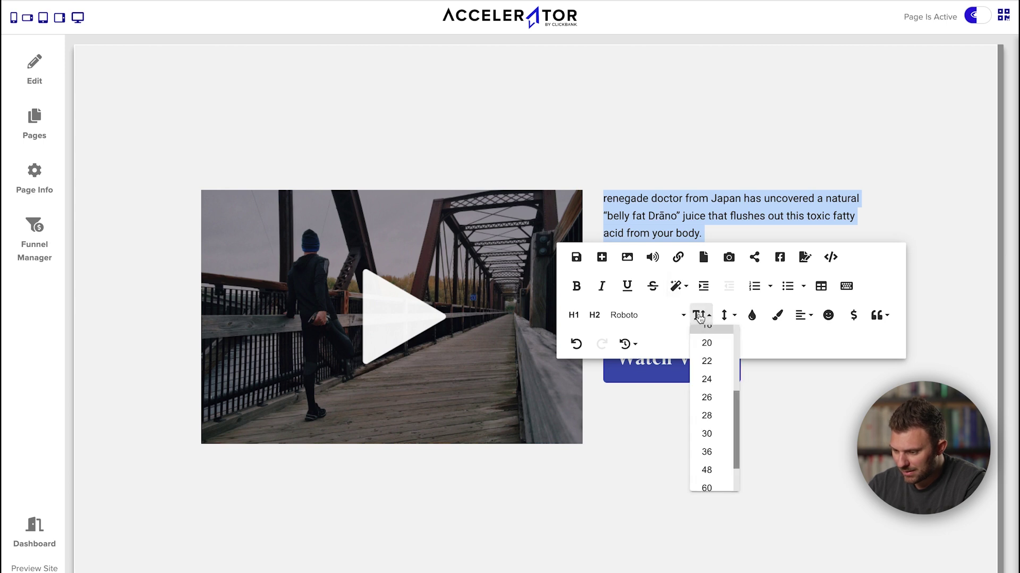
pyautogui.click(710, 416)
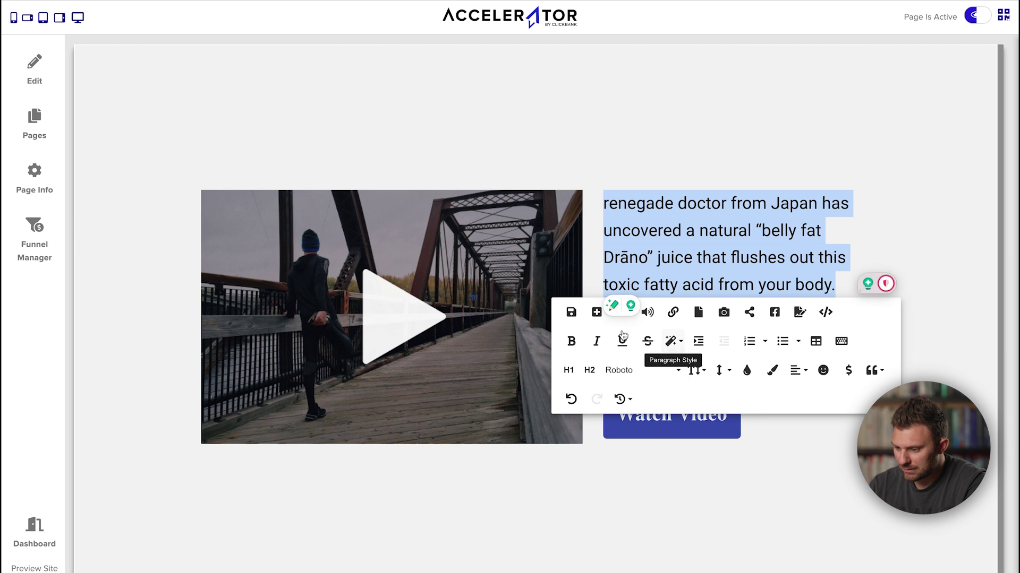
pyautogui.click(570, 341)
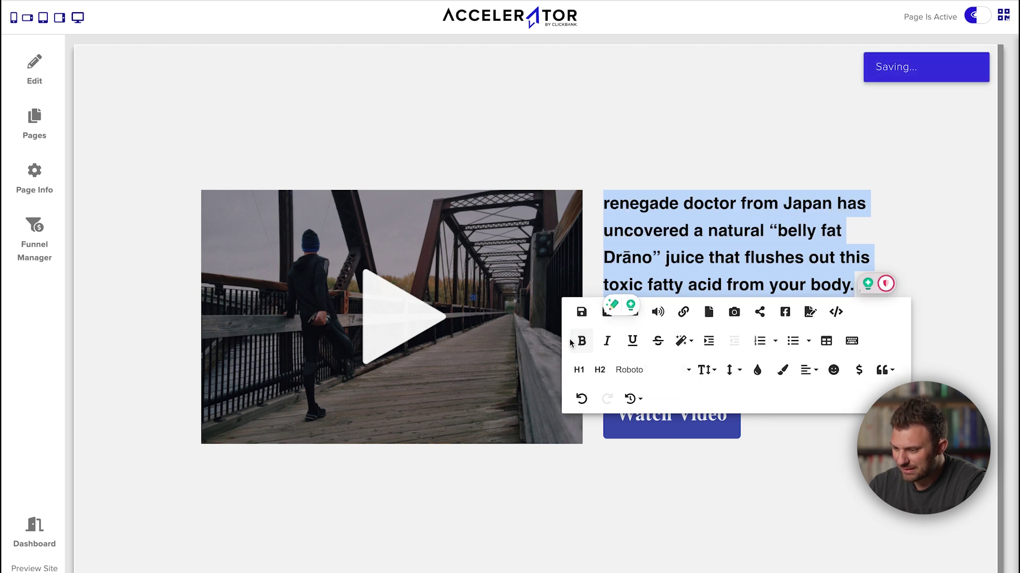
pyautogui.click(705, 370)
pyautogui.click(712, 442)
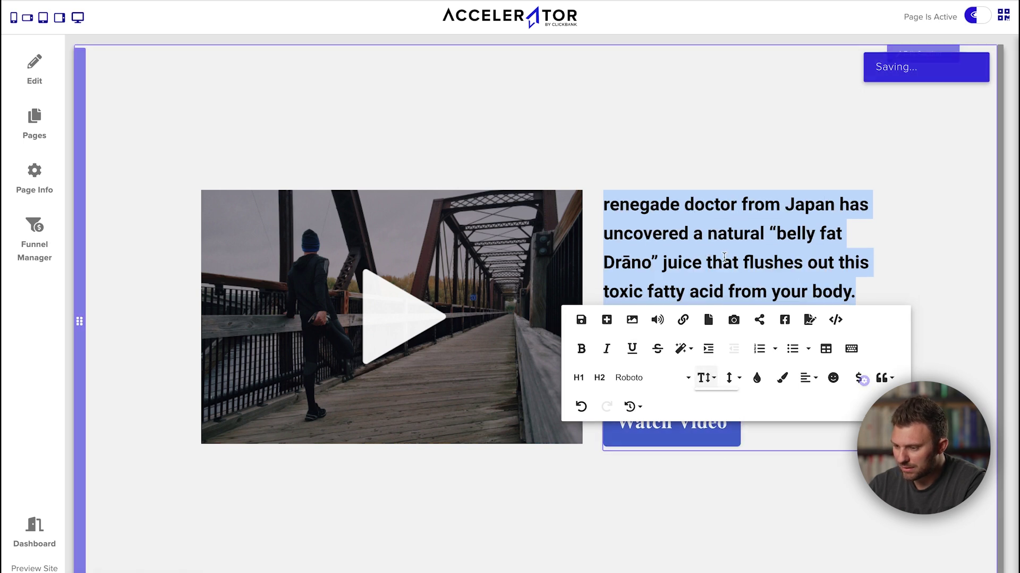
pyautogui.click(751, 141)
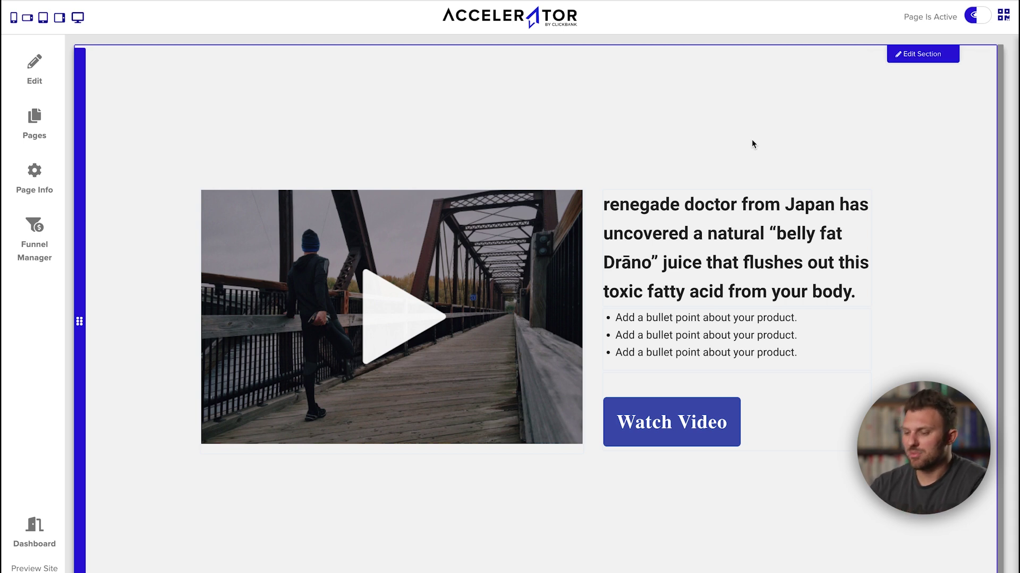
# Step: Capitalize the first letters of "Renegade" and "Doctor" in the title beside the video
pyautogui.click(644, 210)
pyautogui.click(610, 206)
pyautogui.press('BackSpace')
pyautogui.write('R')
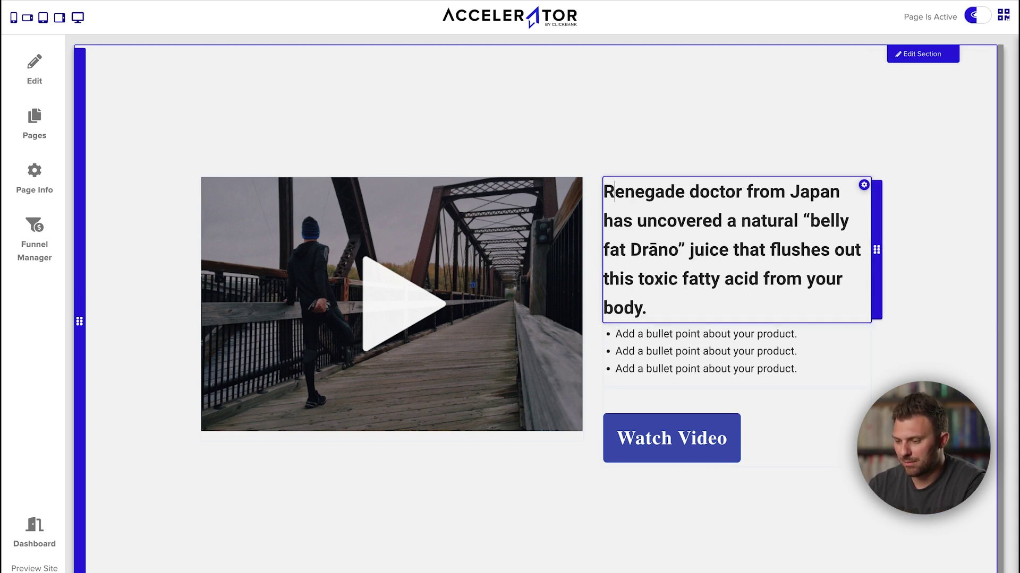
pyautogui.press('BackSpace')
pyautogui.write('D')
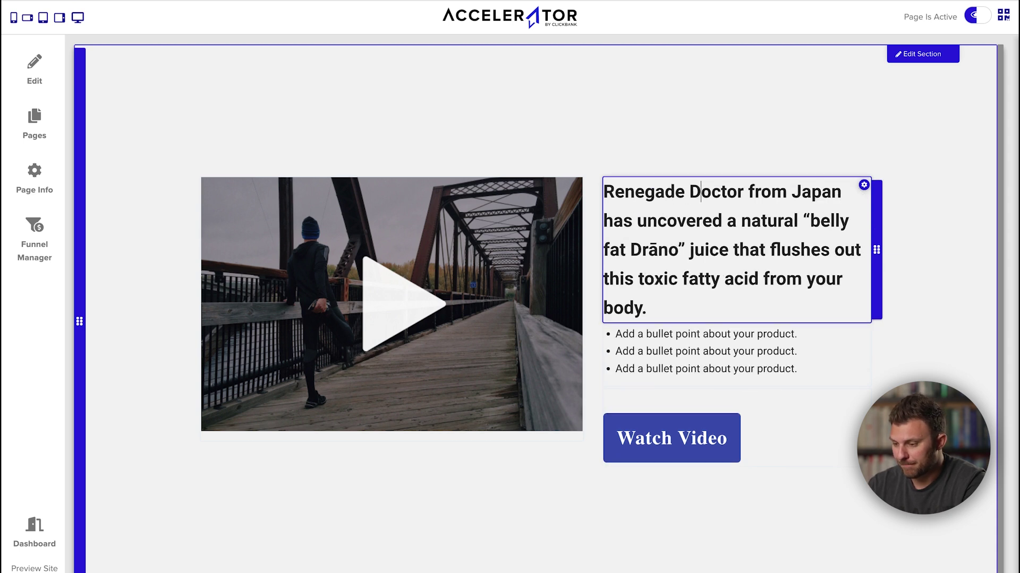
# Step: Capitalize the first letters of "Has" and "Uncovered" in the title
pyautogui.click(614, 220)
pyautogui.press('BackSpace')
pyautogui.write('H')
pyautogui.click(655, 221)
pyautogui.press('BackSpace')
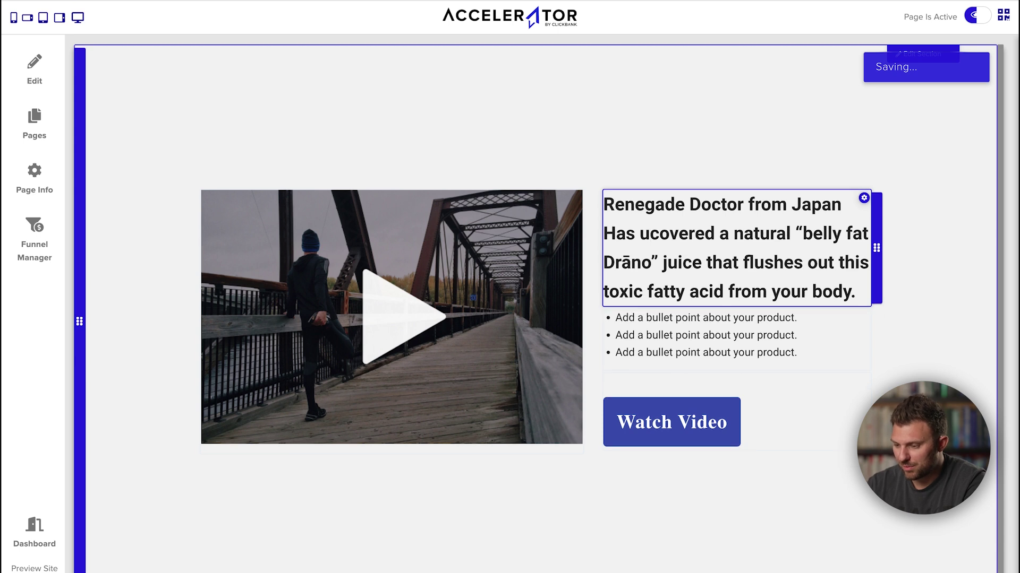
pyautogui.write('n')
pyautogui.press('Left')
pyautogui.press('BackSpace')
pyautogui.write('U')
# Step: Capitalize the first letters of "Natural" and "Belly" in the title
pyautogui.press('Right')
pyautogui.press('Right')
pyautogui.press('Right')
pyautogui.press('Right')
pyautogui.press('Right')
pyautogui.press('Right')
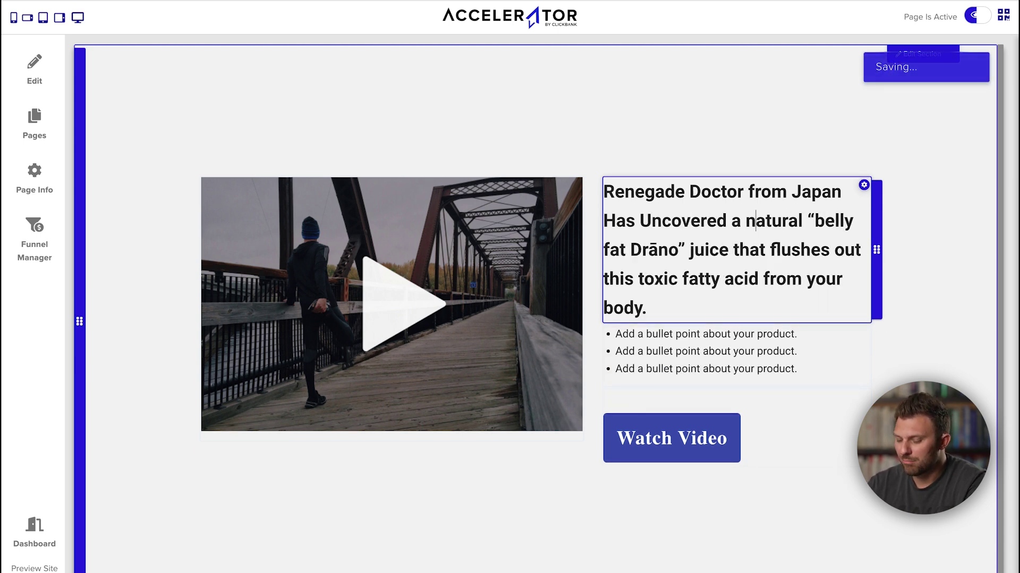
pyautogui.press('BackSpace')
pyautogui.write('N')
pyautogui.press('Right')
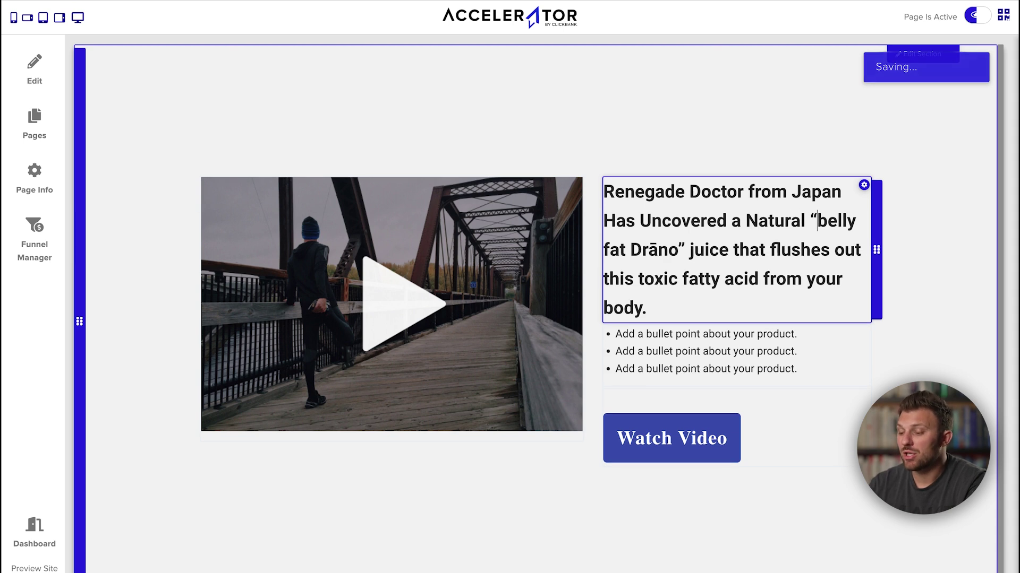
pyautogui.press('BackSpace')
pyautogui.write('B')
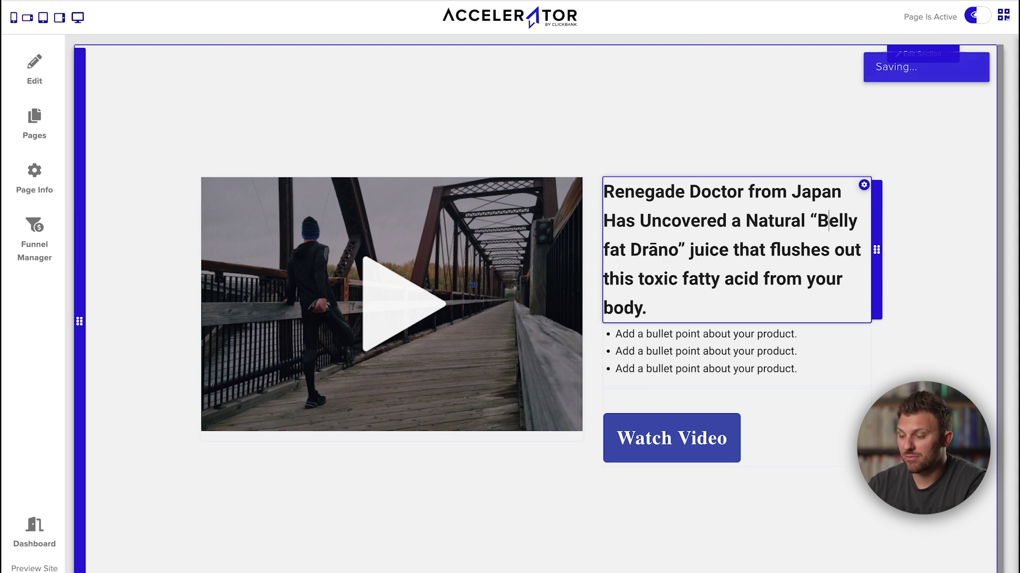
# Step: Capitalize the first letters of "Fat" and "Juice" in the title
pyautogui.click(611, 253)
pyautogui.press('BackSpace')
pyautogui.write('F')
pyautogui.press('Right')
pyautogui.press('Right')
pyautogui.press('Right')
pyautogui.press('Right')
pyautogui.press('Right')
pyautogui.press('Right')
pyautogui.press('Right')
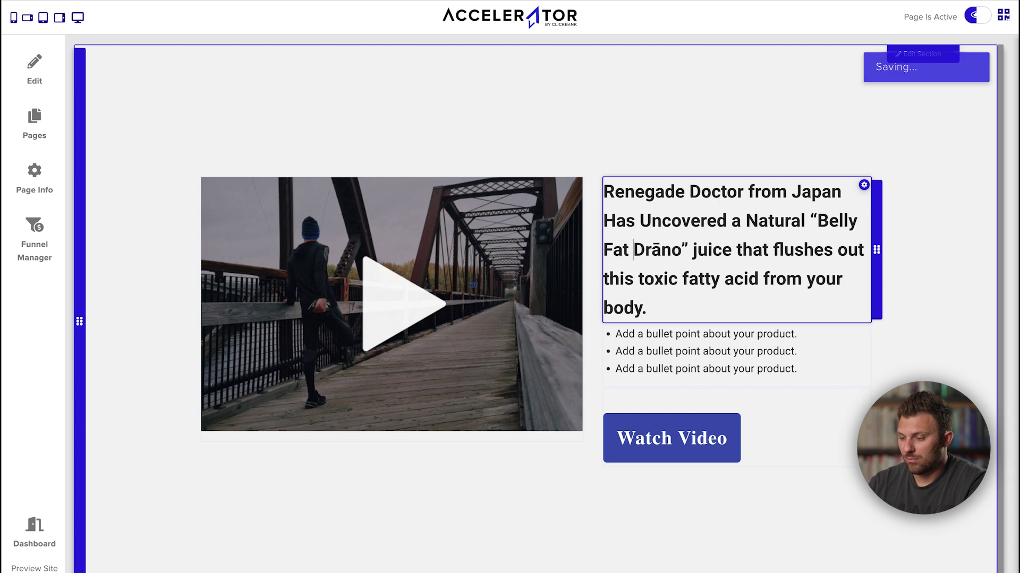
pyautogui.press('Right')
pyautogui.press('BackSpace')
pyautogui.write('J')
# Step: Capitalize the first letters of "That", "Flushes" and "Out" in the title
pyautogui.press('Right')
pyautogui.press('Right')
pyautogui.press('Left')
pyautogui.press('BackSpace')
pyautogui.write('T')
pyautogui.press('Right')
pyautogui.press('Right')
pyautogui.press('Right')
pyautogui.press('Right')
pyautogui.press('Right')
pyautogui.press('BackSpace')
pyautogui.write('F')
pyautogui.press('Right')
pyautogui.press('Right')
pyautogui.press('Right')
pyautogui.press('Right')
pyautogui.press('Right')
pyautogui.press('Right')
pyautogui.press('Right')
pyautogui.press('Right')
pyautogui.press('BackSpace')
pyautogui.write('O')
# Step: Capitalize the first letters of "This" and "Toxic" in the title
pyautogui.press('Right')
pyautogui.press('Right')
pyautogui.press('Right')
pyautogui.press('Right')
pyautogui.press('Right')
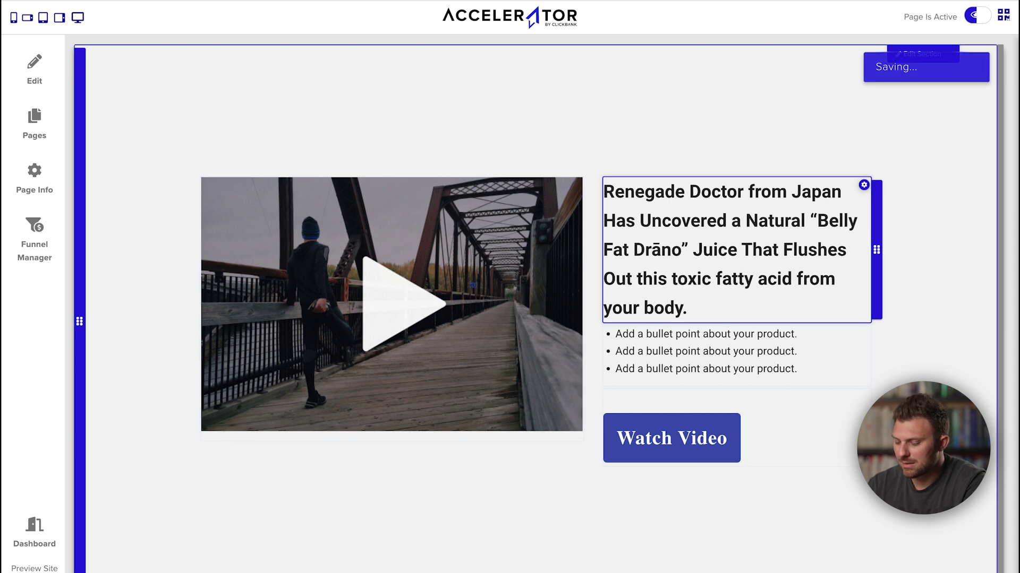
pyautogui.press('Left')
pyautogui.press('BackSpace')
pyautogui.write('T')
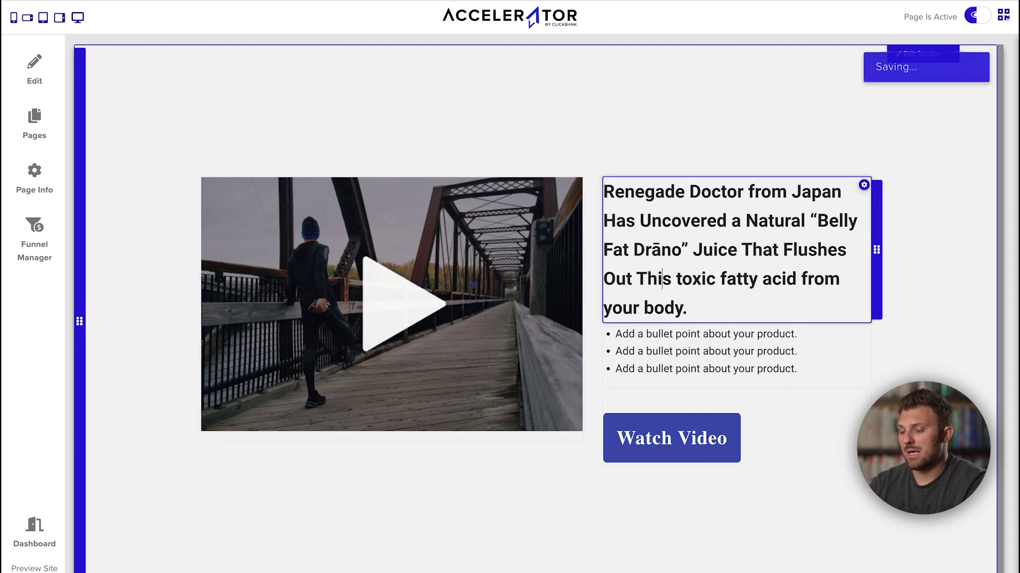
pyautogui.press('Right')
pyautogui.press('BackSpace')
pyautogui.write('R')
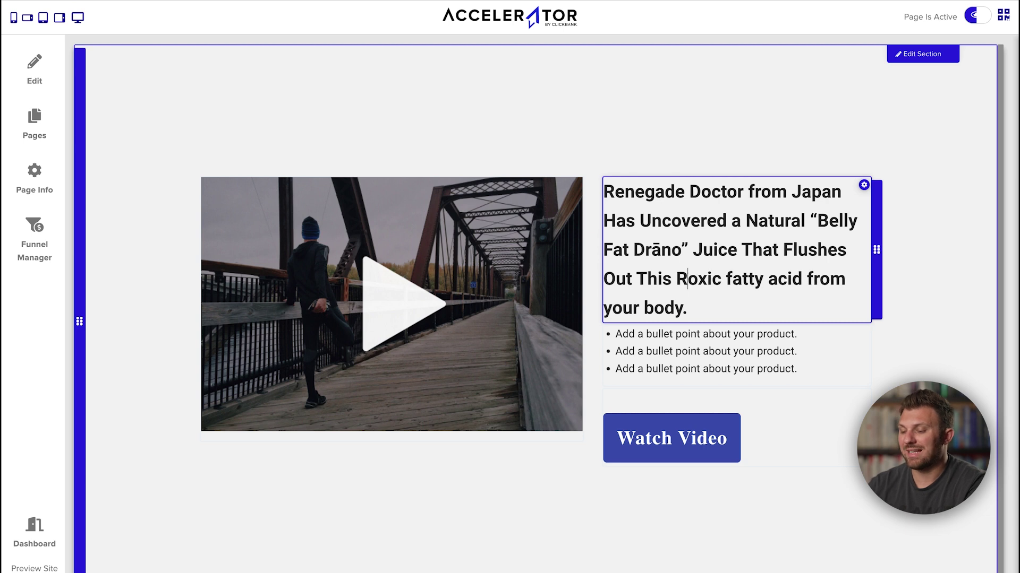
pyautogui.press('BackSpace')
pyautogui.write('T')
# Step: Capitalize the first letters of "Fatty", "Acid" and "From" in the title
pyautogui.press('Right')
pyautogui.press('Right')
pyautogui.press('Delete')
pyautogui.write('F')
pyautogui.press('Right')
pyautogui.press('BackSpace')
pyautogui.write('A')
pyautogui.press('Right')
pyautogui.press('Right')
pyautogui.press('Right')
pyautogui.press('Left')
pyautogui.press('BackSpace')
pyautogui.write('F')
# Step: Capitalize the first letters of "Your" and "Body" at the end of the title
pyautogui.press('Down')
pyautogui.press('Home')
pyautogui.press('Delete')
pyautogui.write('Y')
pyautogui.press('Right')
pyautogui.press('Right')
pyautogui.press('Right')
pyautogui.press('Right')
pyautogui.press('Delete')
pyautogui.write('B')
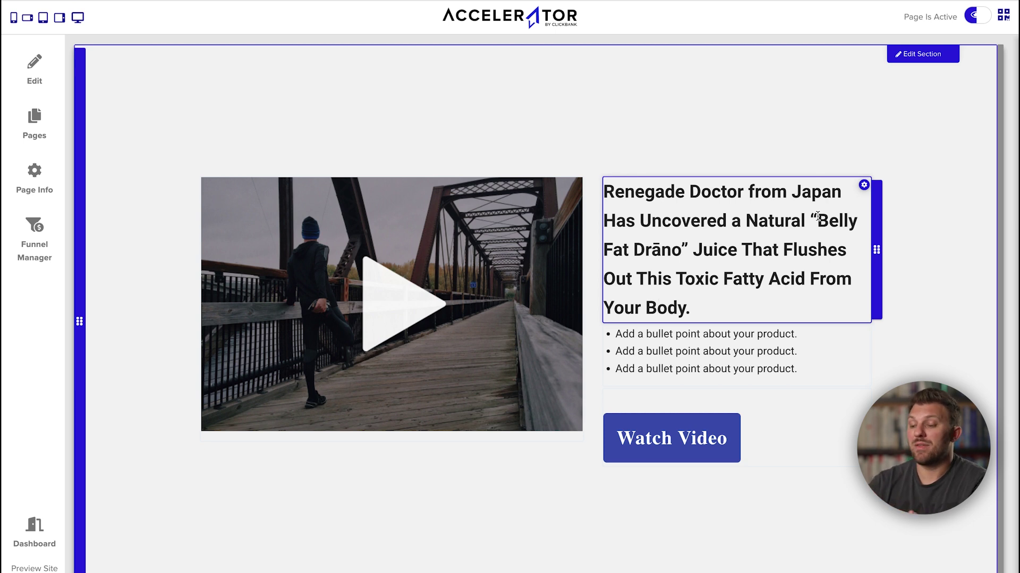
# Step: Color the words "Belly Fat Drāno" in the title dark red
pyautogui.moveTo(817, 218); pyautogui.dragTo(680, 254)
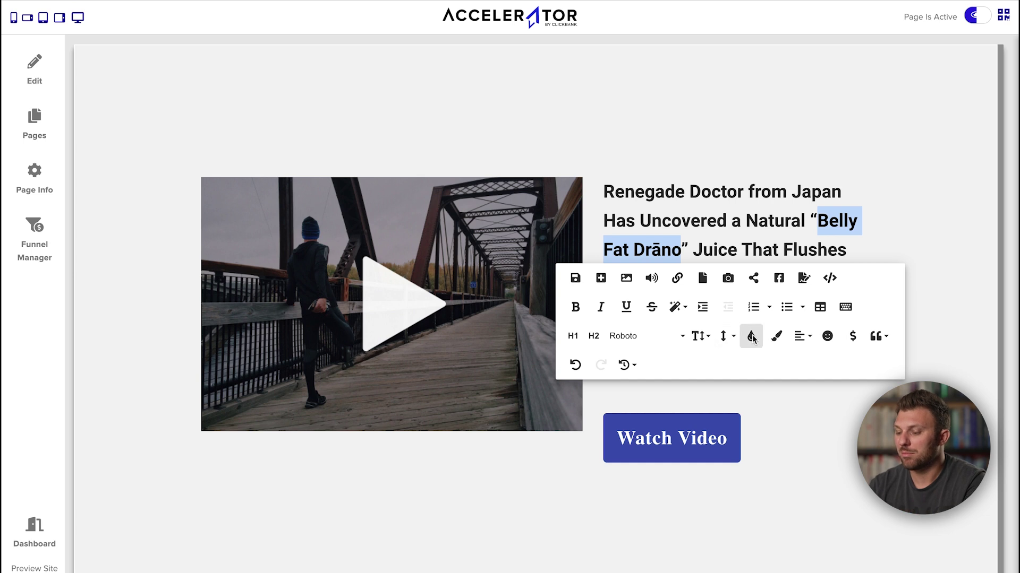
pyautogui.click(751, 336)
pyautogui.click(810, 377)
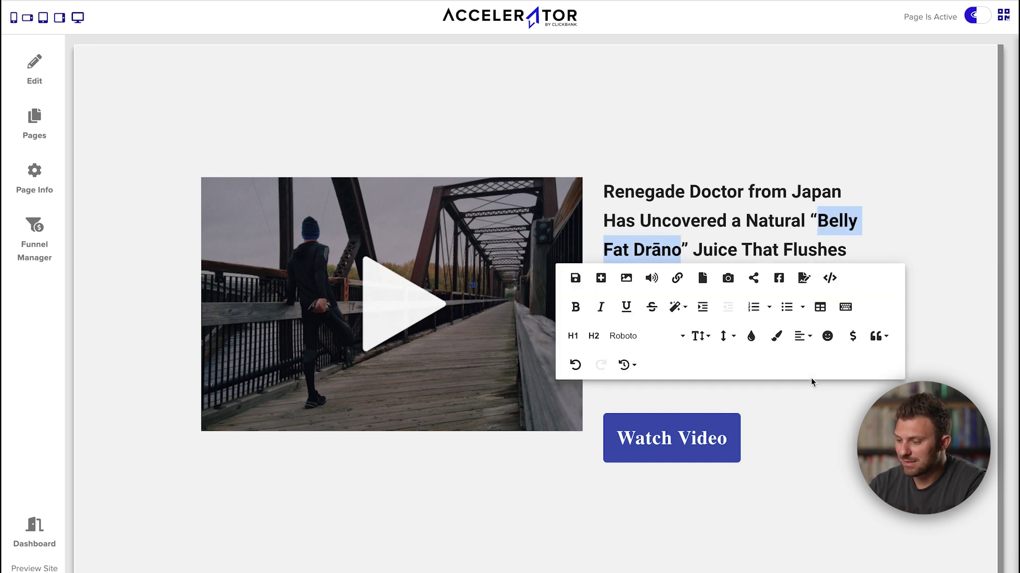
pyautogui.click(733, 220)
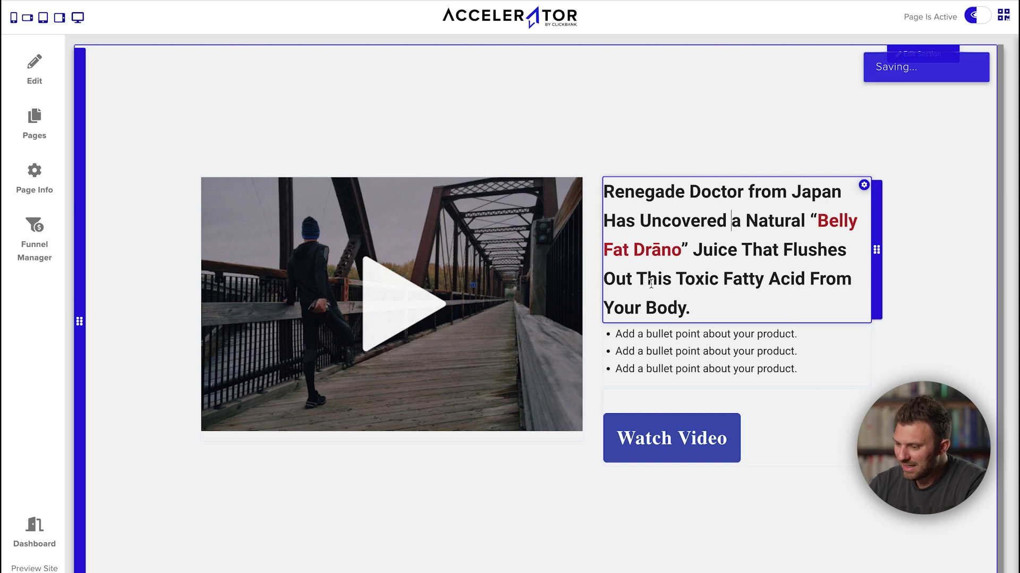
# Step: Try a red background color on the words "Toxic Fatty Acid" in the title and undo it
pyautogui.moveTo(677, 279); pyautogui.dragTo(803, 279)
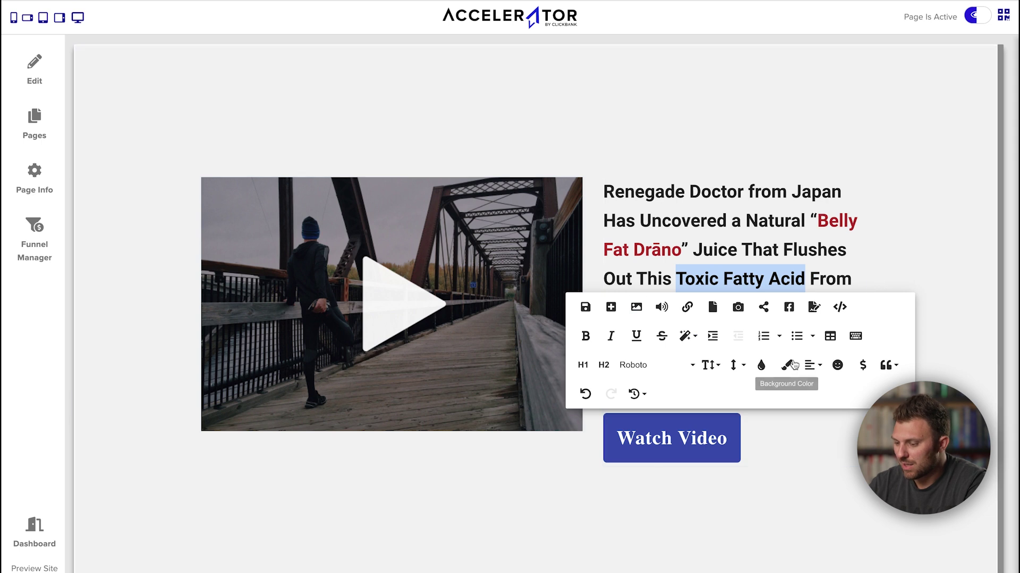
pyautogui.click(786, 365)
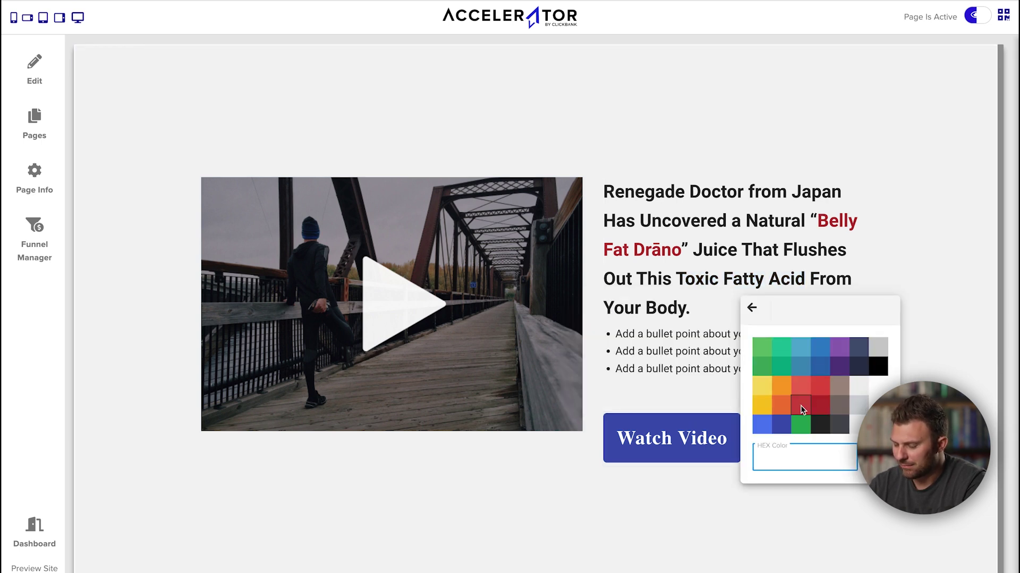
pyautogui.click(800, 406)
pyautogui.click(799, 271)
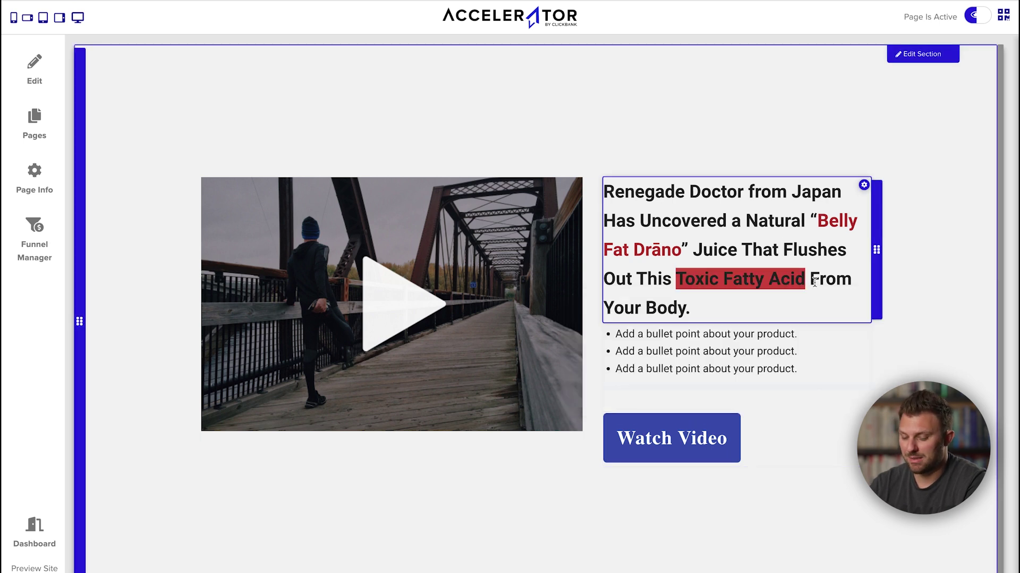
pyautogui.hotkey('ctrl', 'z')
pyautogui.hotkey('ctrl', 'z')
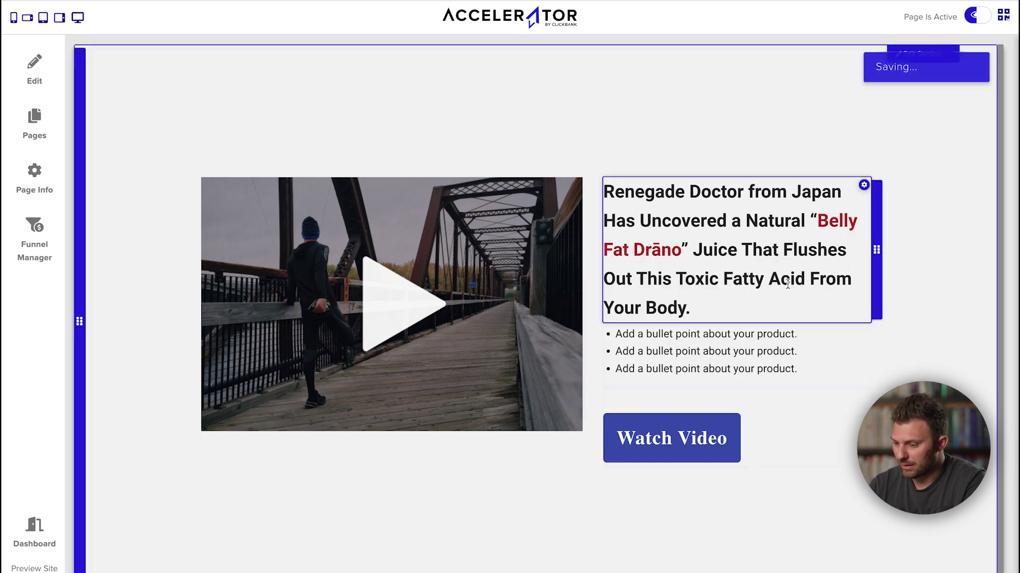
# Step: Set the text color of the words "Toxic Fatty Acid" in the title to dark red
pyautogui.moveTo(806, 278); pyautogui.dragTo(674, 276)
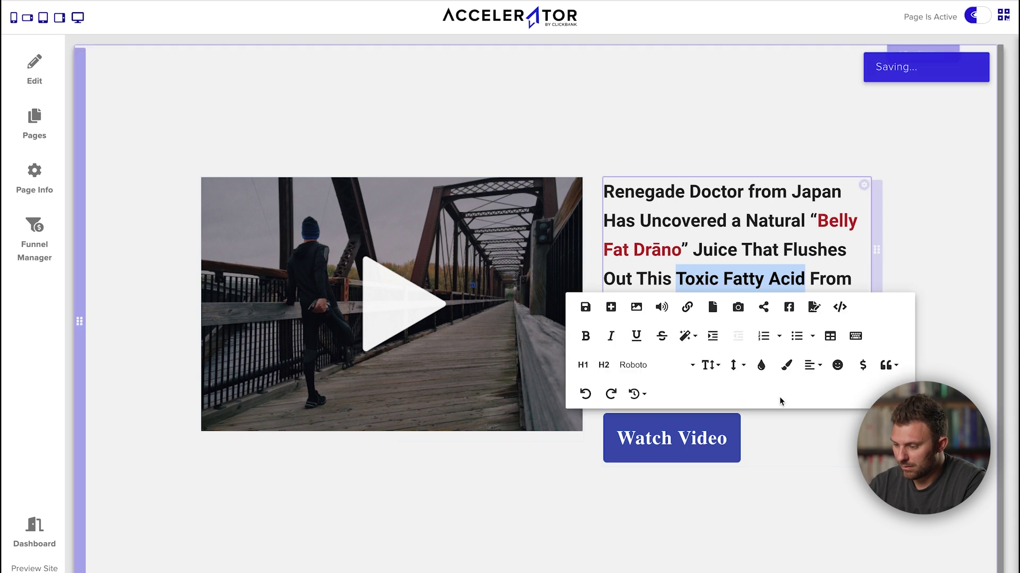
pyautogui.click(761, 364)
pyautogui.click(819, 405)
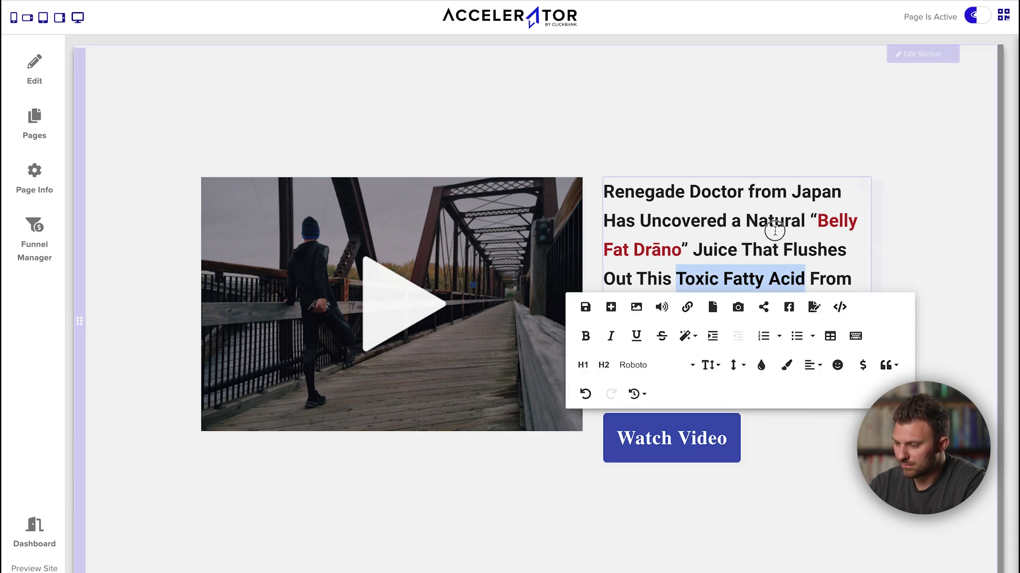
pyautogui.click(775, 226)
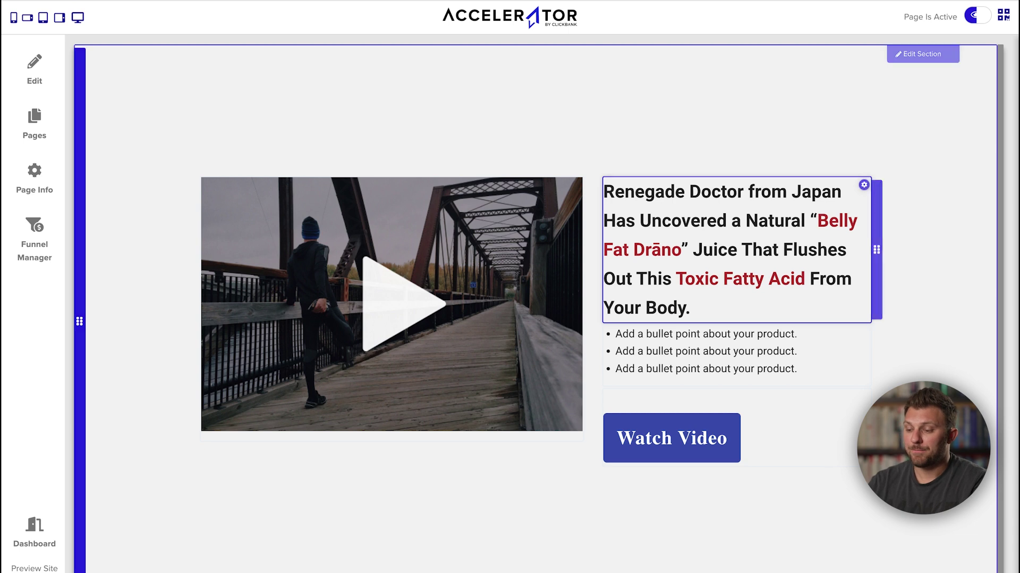
# Step: Switch to the Ikaria Lean Belly Juice Email Creatives document and look through the emails from Email 1 onward for bullet ideas
pyautogui.click(656, 1)
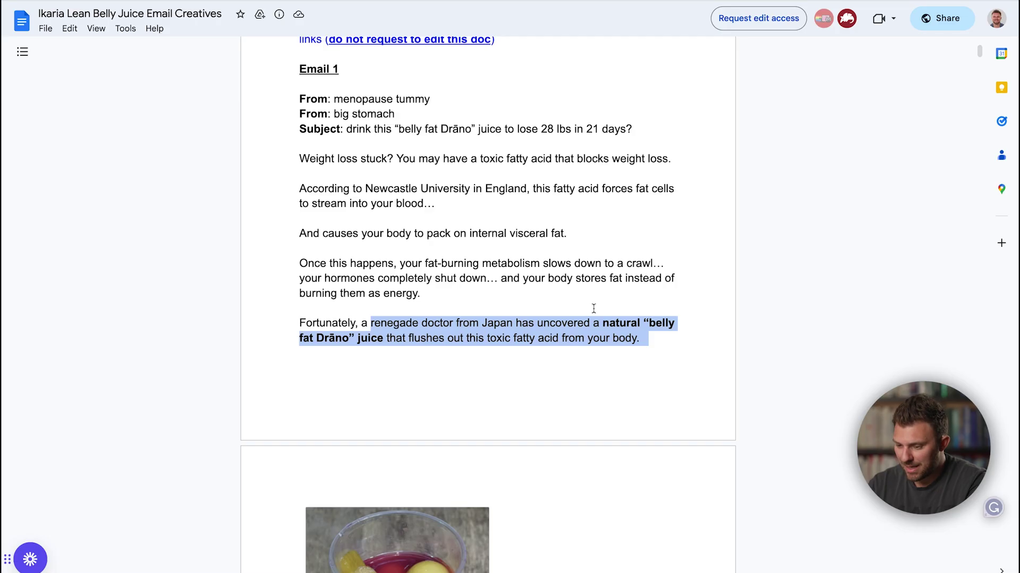
pyautogui.scroll(-10, 595, 306)
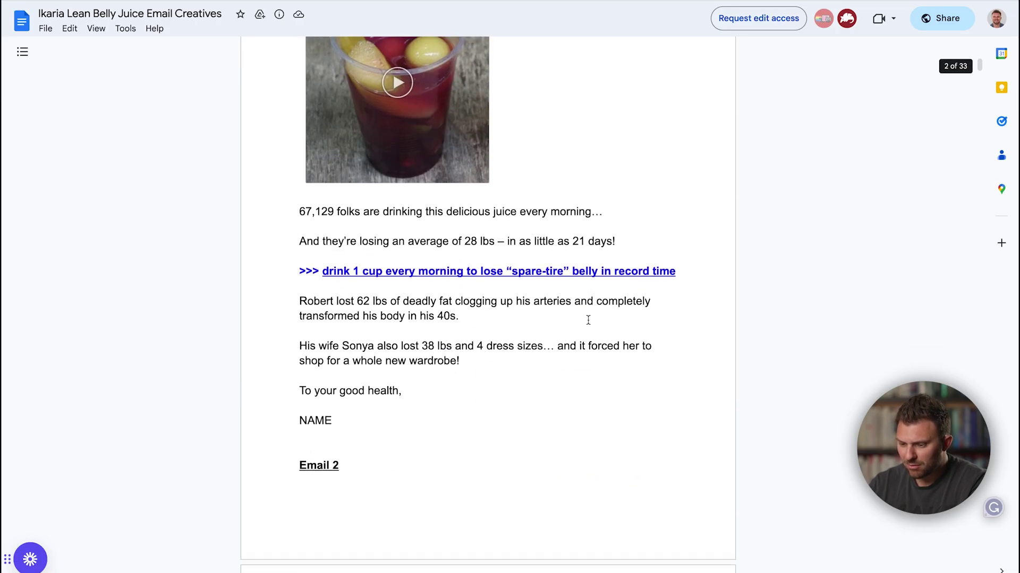
pyautogui.scroll(-15, 588, 320)
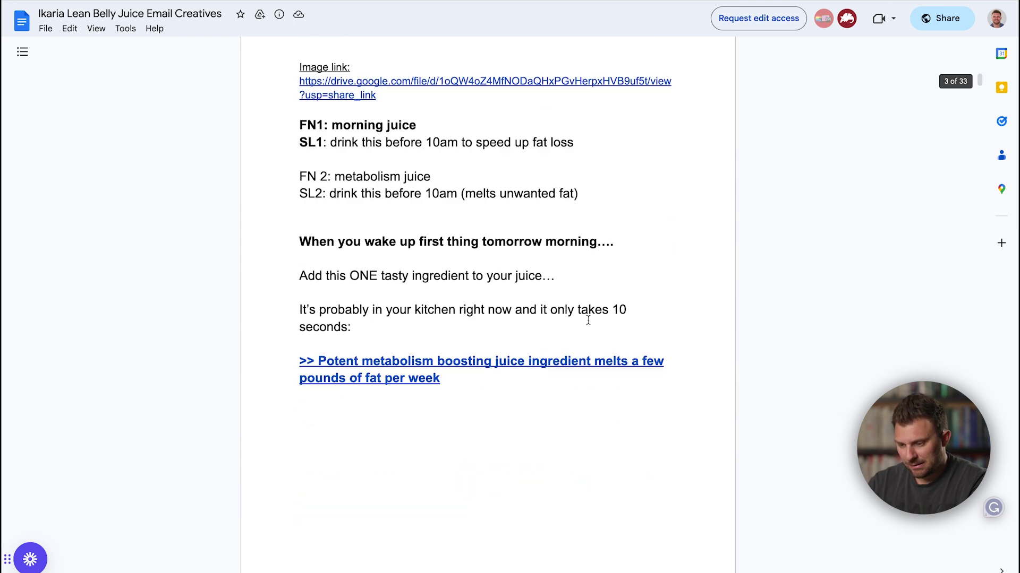
pyautogui.scroll(-15, 588, 319)
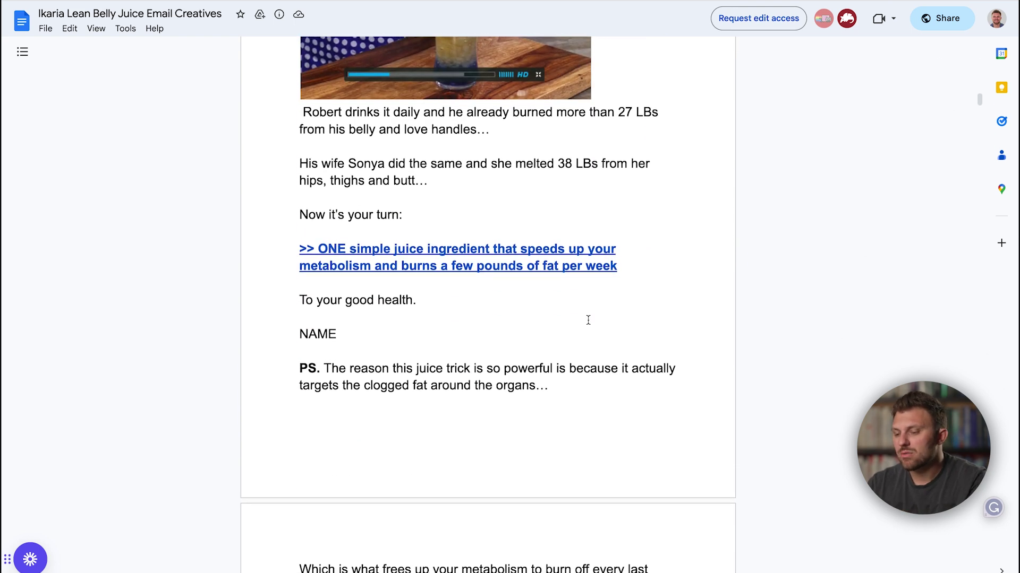
pyautogui.scroll(-12, 588, 320)
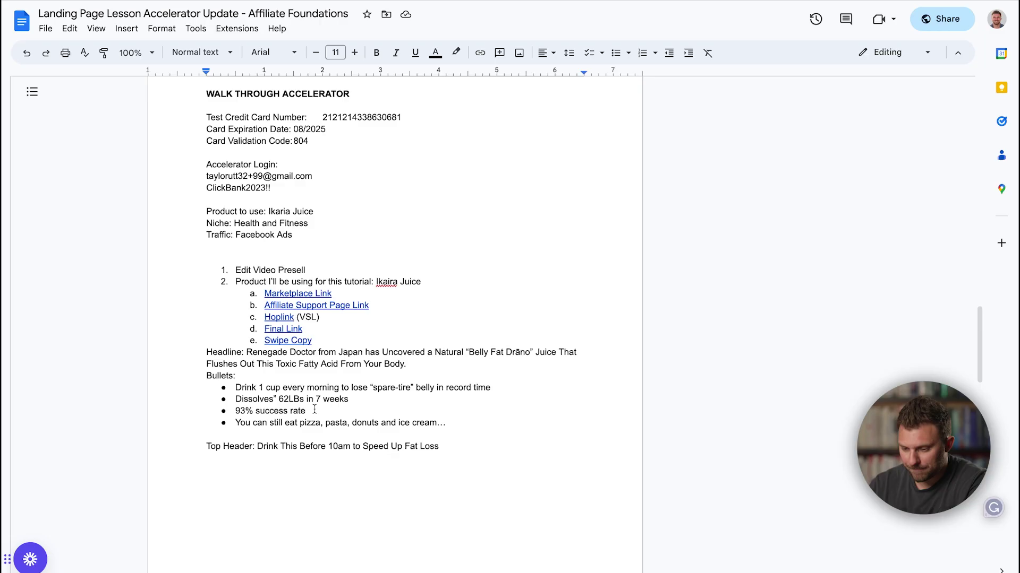
# Step: Copy the four prepared bullets from the Landing Page Lesson document and replace the placeholder bullets in the Accelerator page editor with them
pyautogui.moveTo(454, 427); pyautogui.dragTo(219, 389)
pyautogui.hotkey('ctrl', 'c')
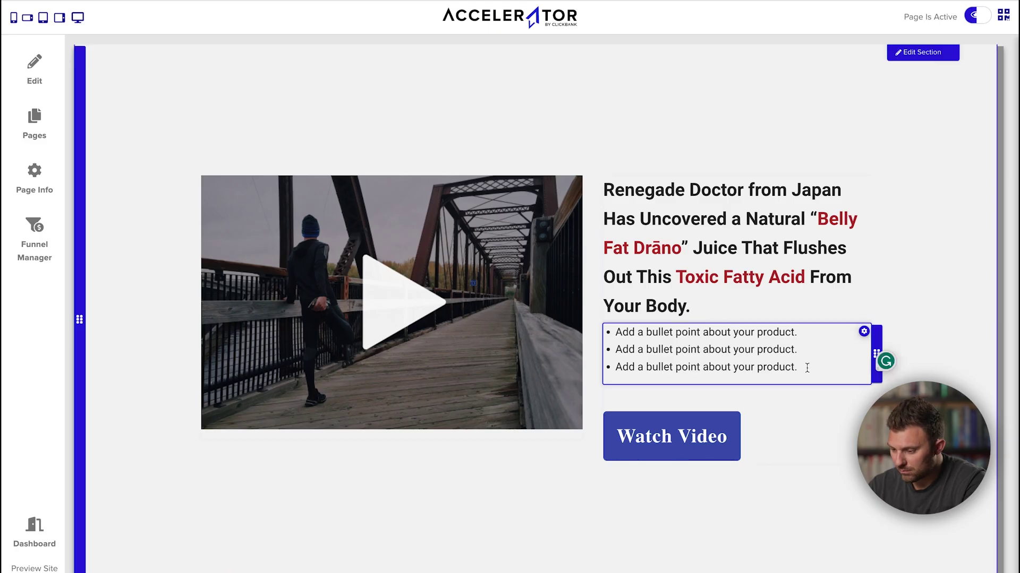
pyautogui.click(806, 368)
pyautogui.hotkey('ctrl', 'a')
pyautogui.hotkey('ctrl', 'v')
# Step: Left-align all four product bullets under the title and increase their font size
pyautogui.hotkey('ctrl', 'a')
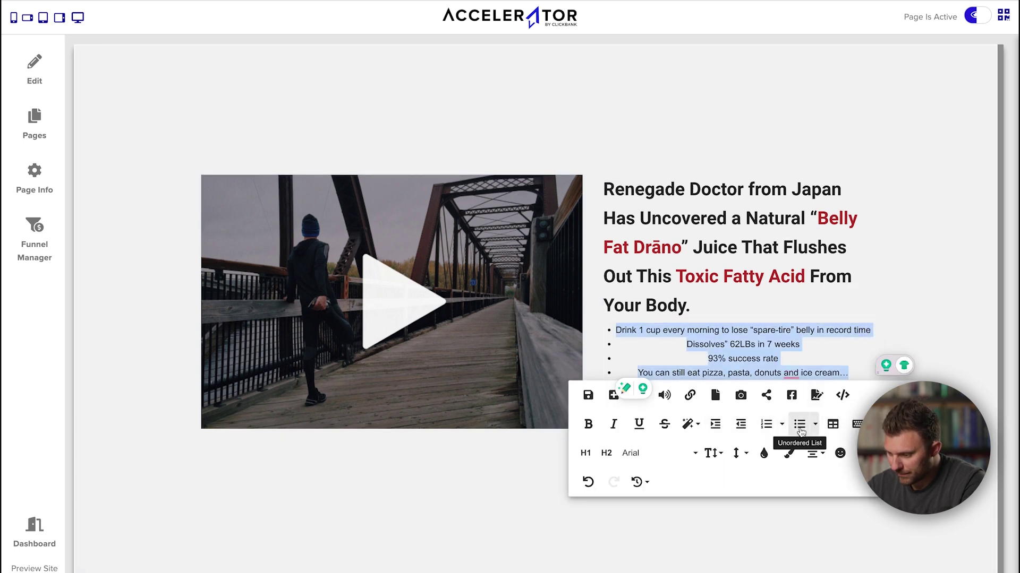
pyautogui.click(816, 454)
pyautogui.click(814, 472)
pyautogui.click(822, 372)
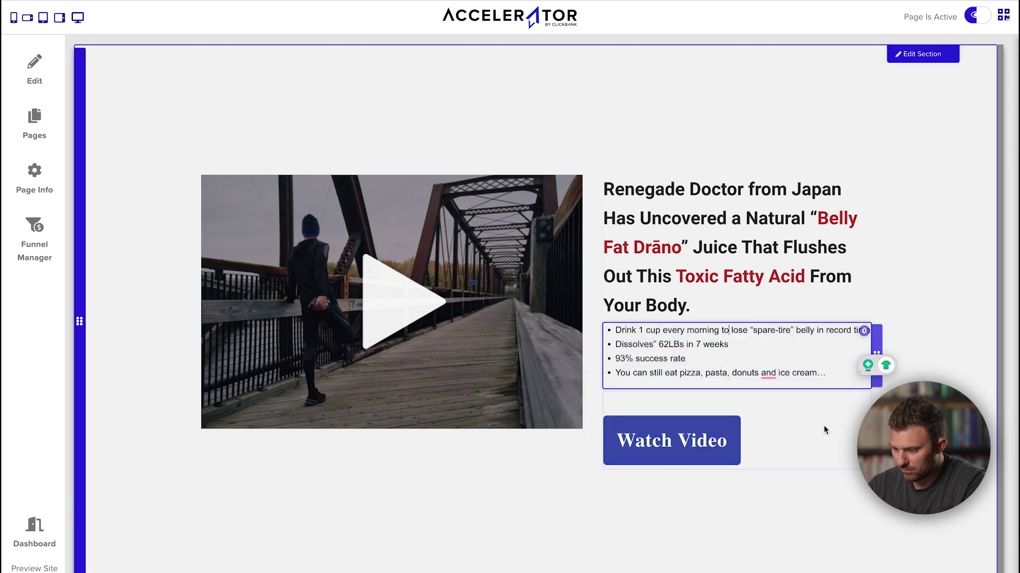
pyautogui.hotkey('ctrl', 'a')
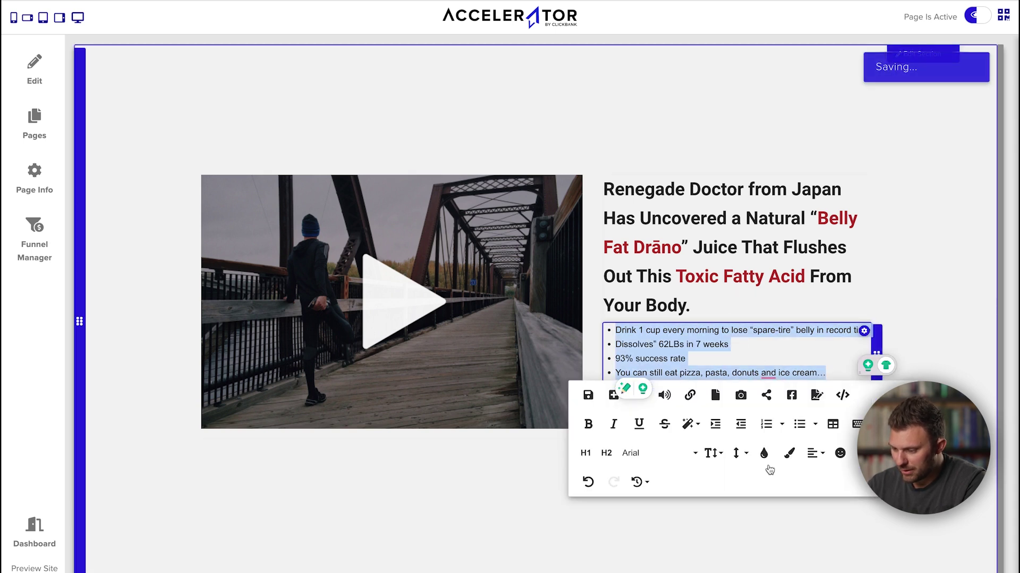
pyautogui.click(712, 453)
pyautogui.click(720, 397)
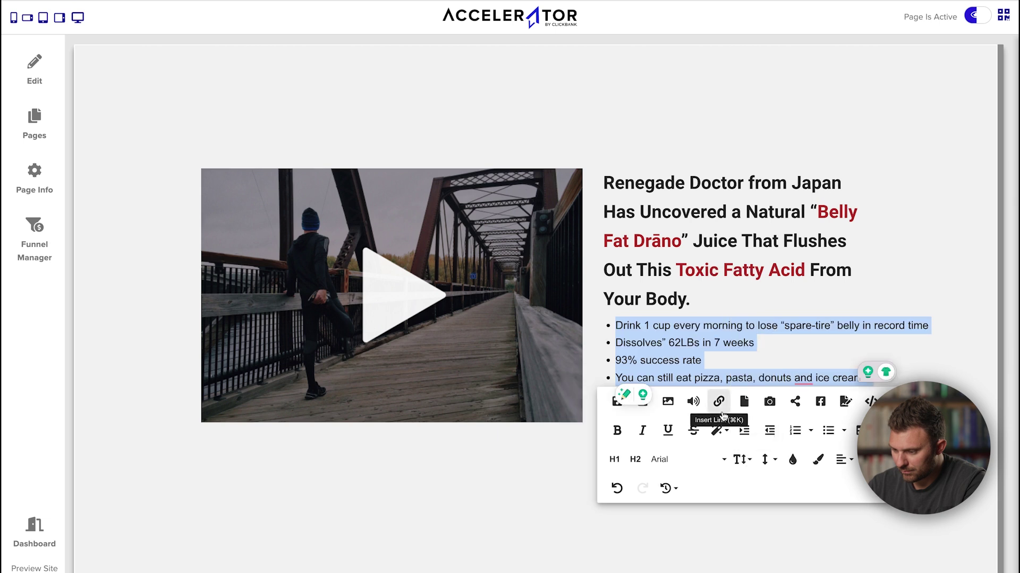
pyautogui.click(850, 432)
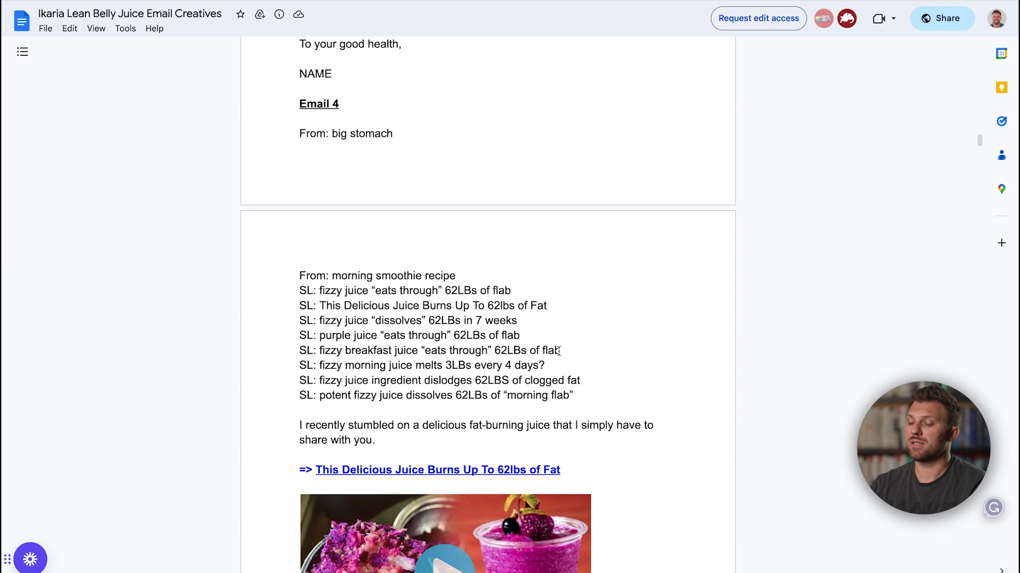
# Step: Look back through the Ikaria Lean Belly Juice Email Creatives document from Email 4 up to Email 1
pyautogui.scroll(20, 558, 351)
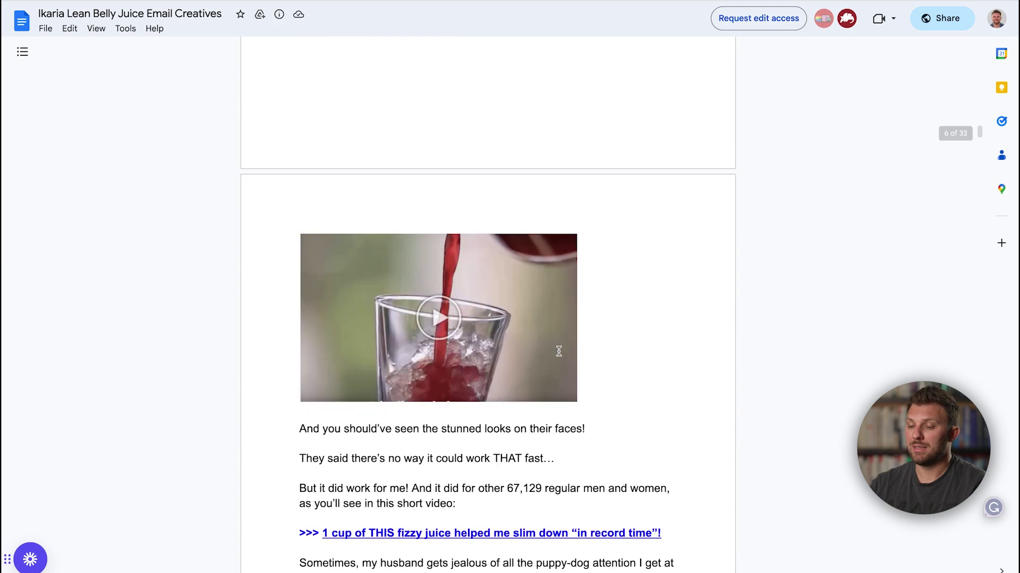
pyautogui.scroll(15, 558, 351)
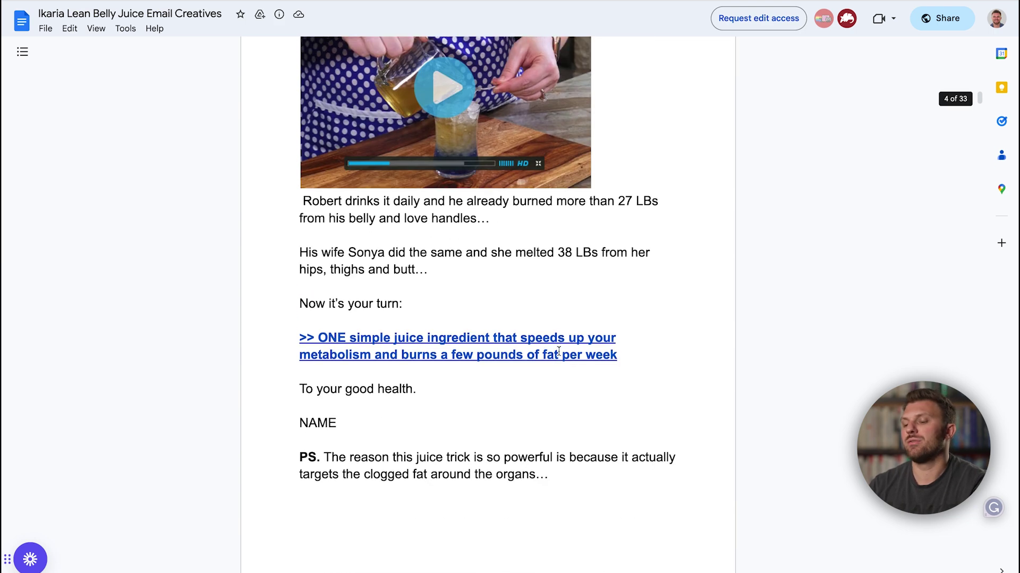
pyautogui.scroll(10, 558, 351)
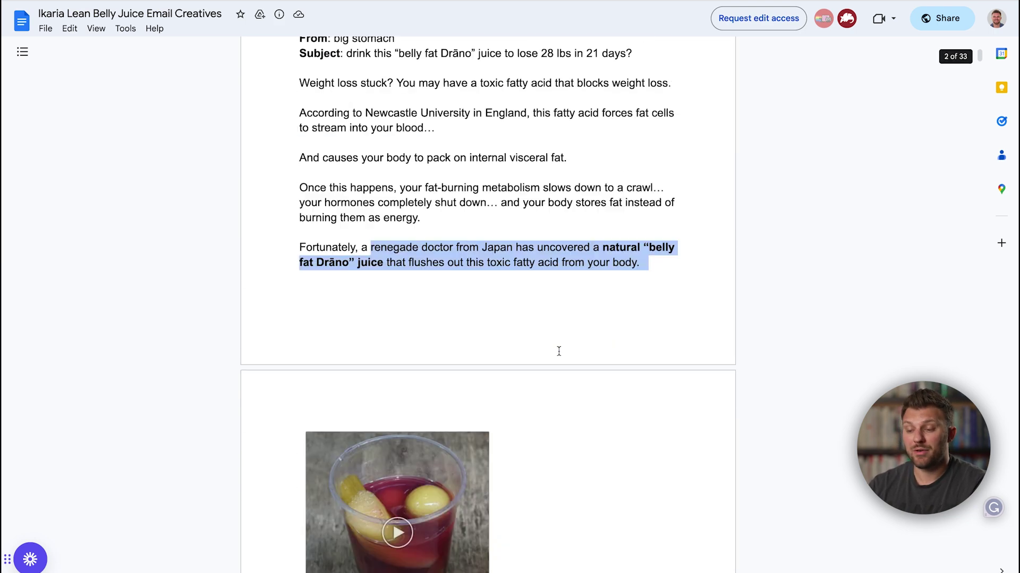
# Step: Capture a screenshot of the juice cup picture with the play symbol in the Email Creatives document
pyautogui.scroll(-10, 559, 351)
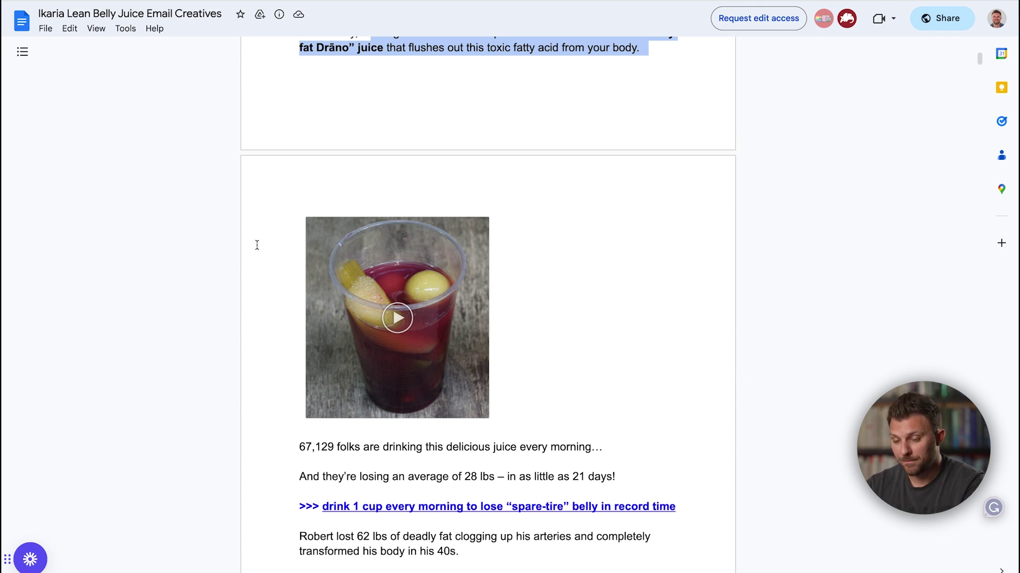
pyautogui.moveTo(307, 218); pyautogui.dragTo(489, 418)
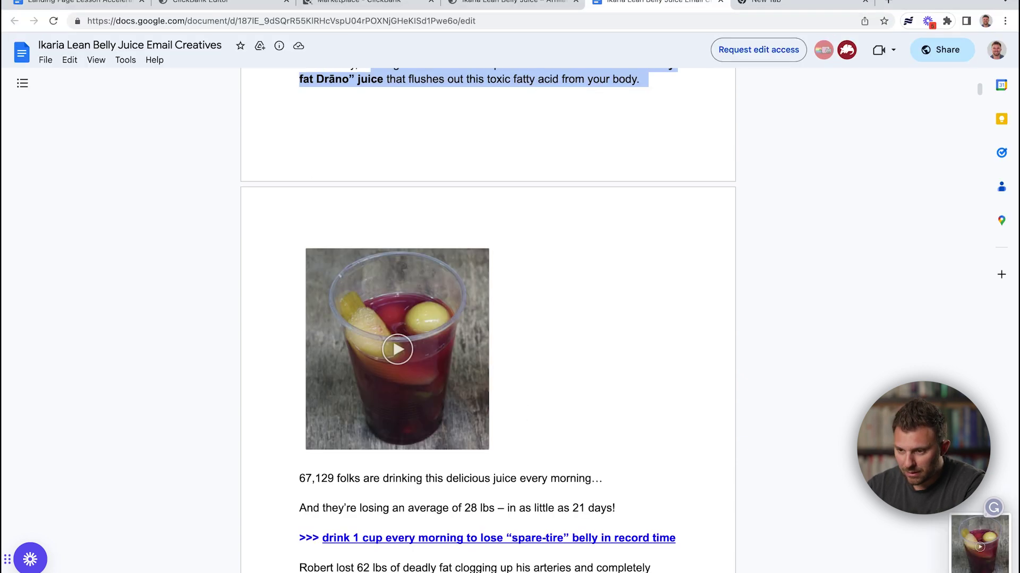
# Step: Switch to the Accelerator page editor, replace the placeholder bridge picture with the captured juice image, and resize it to nearly fill its column
pyautogui.click(228, 4)
pyautogui.click(466, 392)
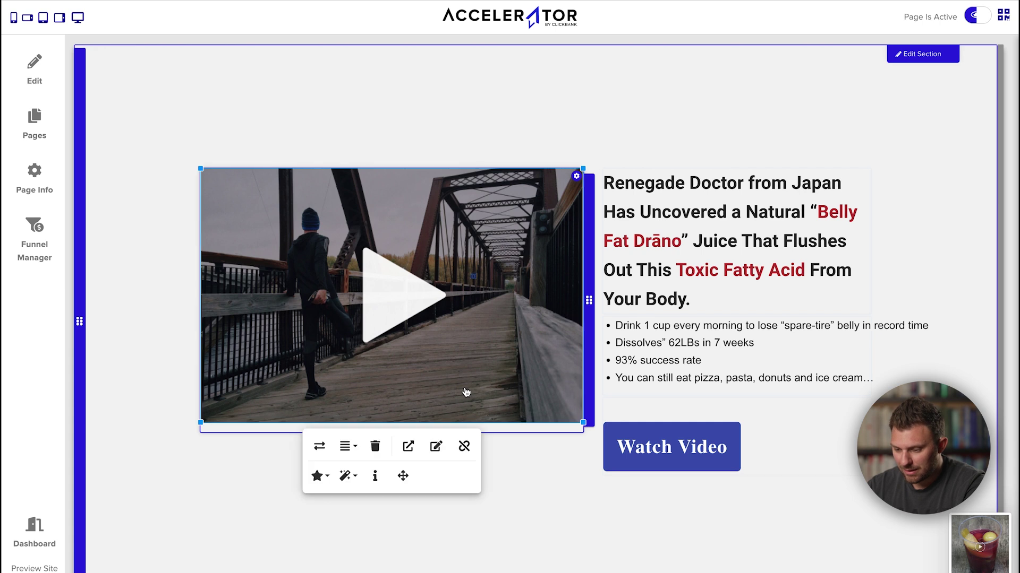
pyautogui.click(319, 448)
pyautogui.moveTo(871, 489); pyautogui.dragTo(397, 486)
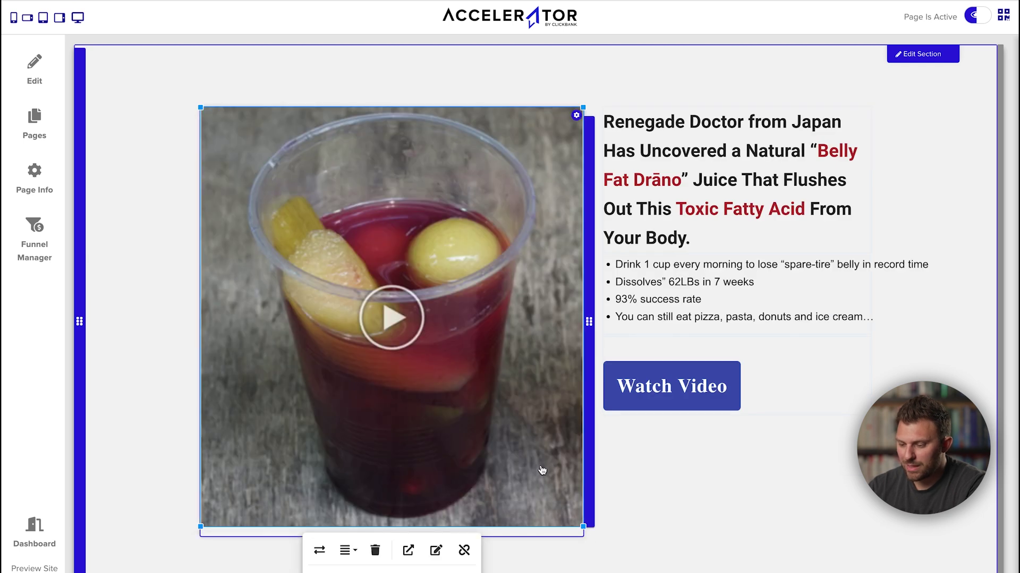
pyautogui.moveTo(583, 527); pyautogui.dragTo(552, 482)
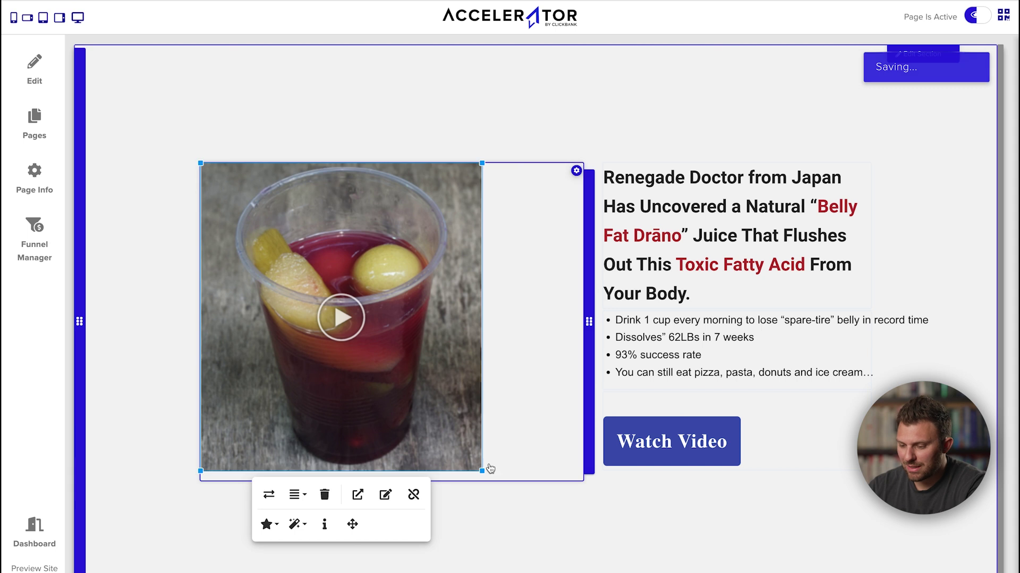
pyautogui.moveTo(490, 468); pyautogui.dragTo(628, 558)
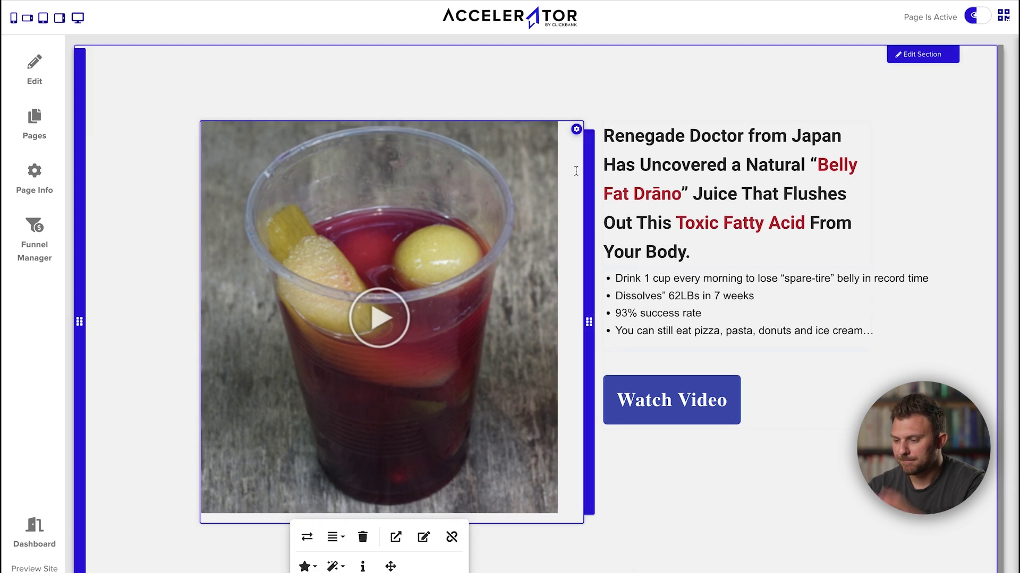
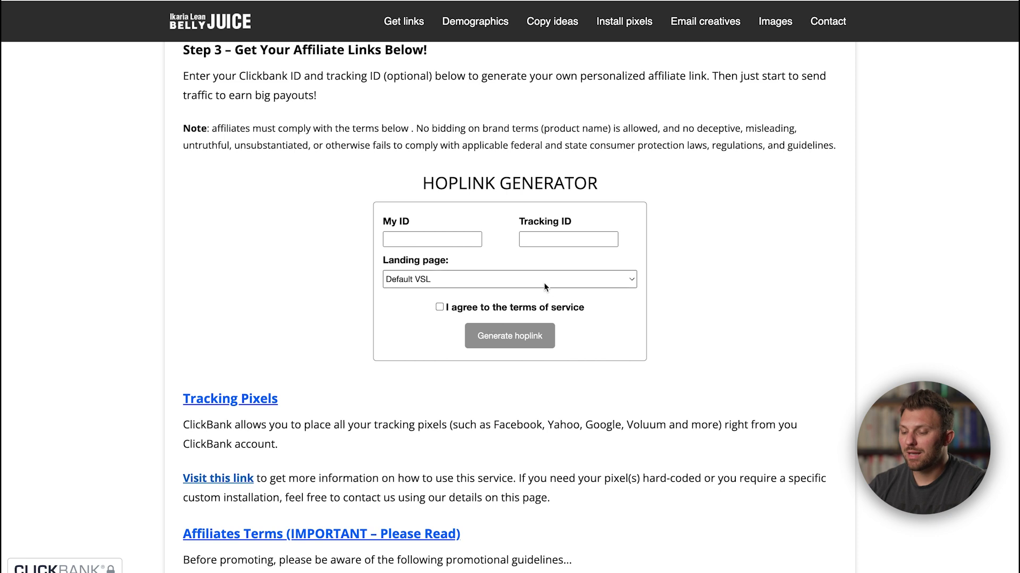
# Step: Generate a hoplink on the Ikaria Juice affiliate page with the affiliate's ClickBank ID and the Default VSL landing page, agreeing to the terms, and copy it
pyautogui.click(546, 282)
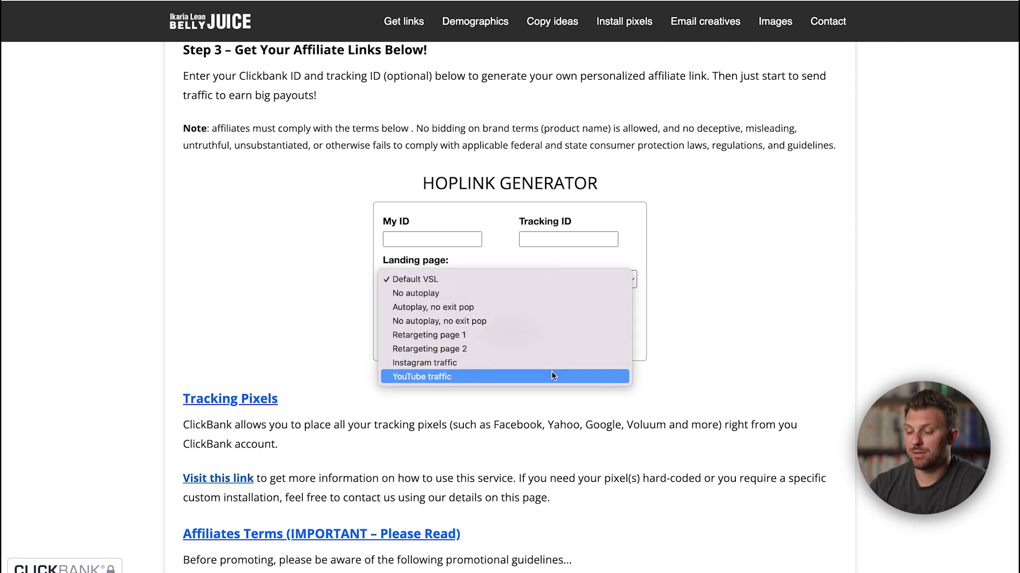
pyautogui.click(538, 282)
pyautogui.click(452, 238)
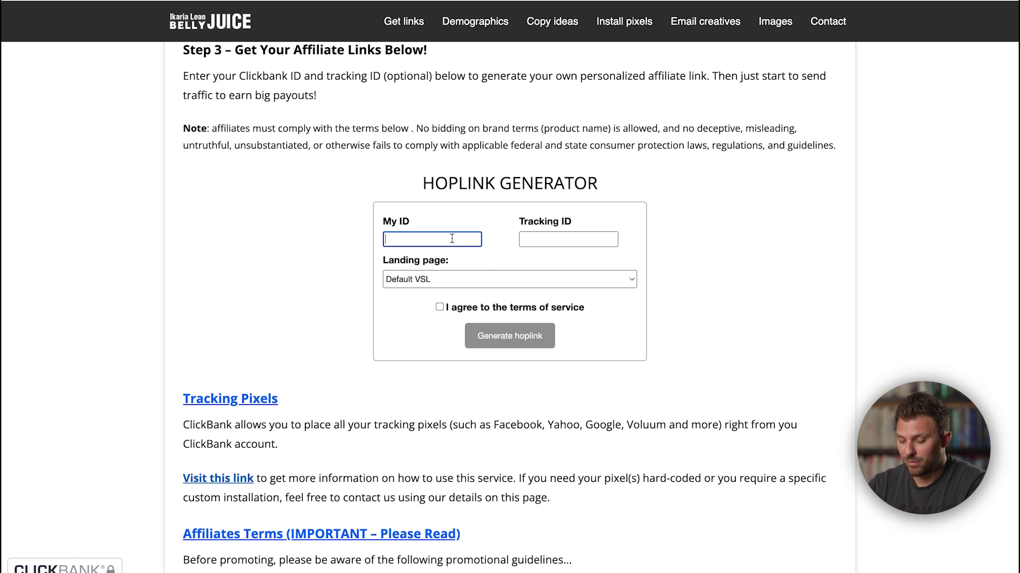
pyautogui.write('cbspark')
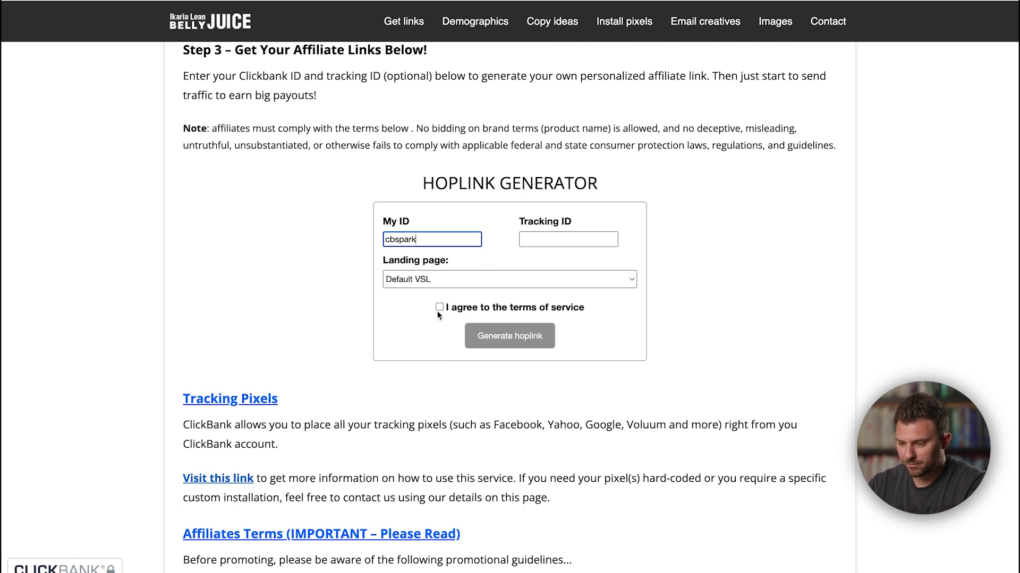
pyautogui.click(439, 307)
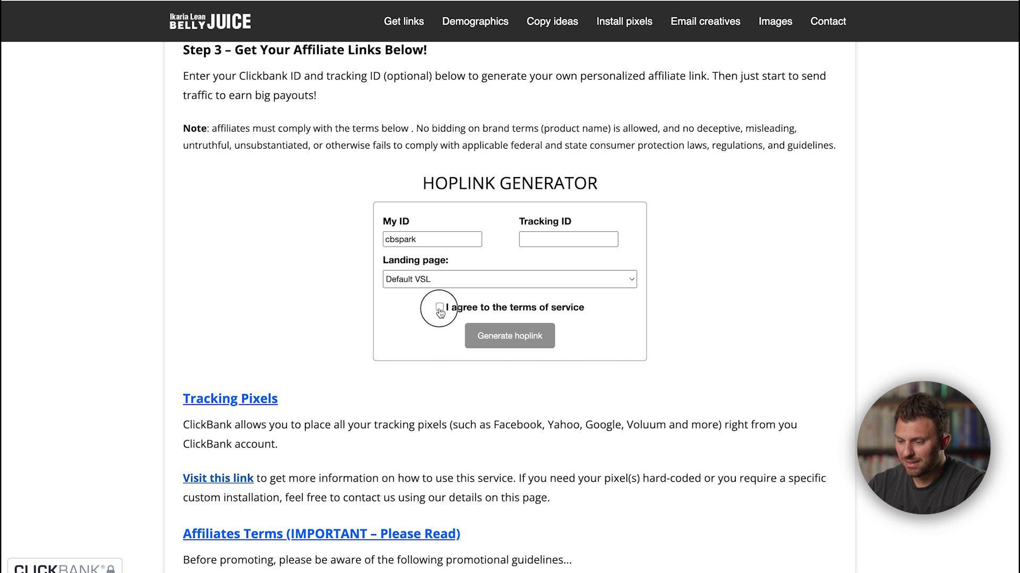
pyautogui.click(482, 337)
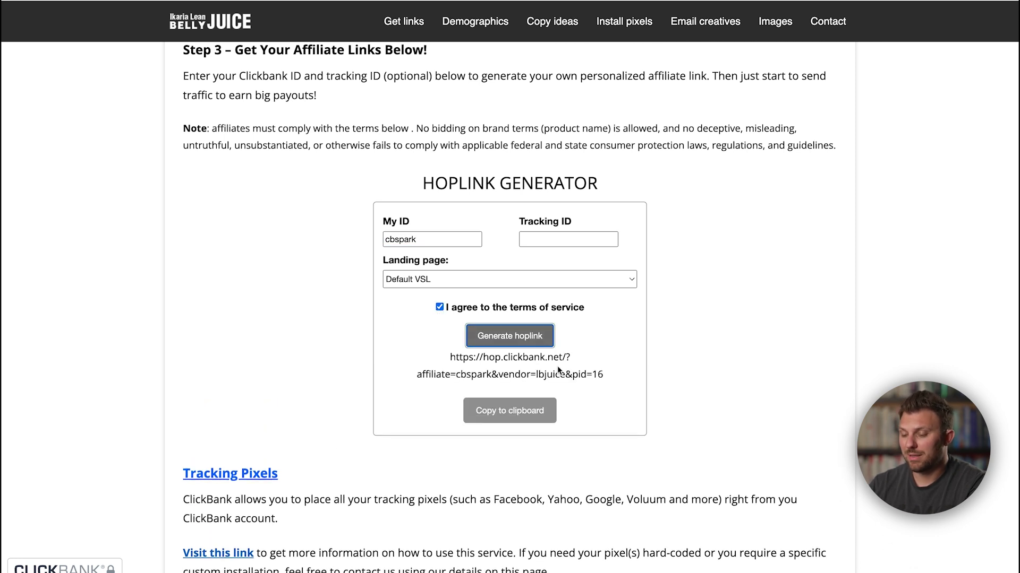
pyautogui.moveTo(604, 374); pyautogui.dragTo(452, 359)
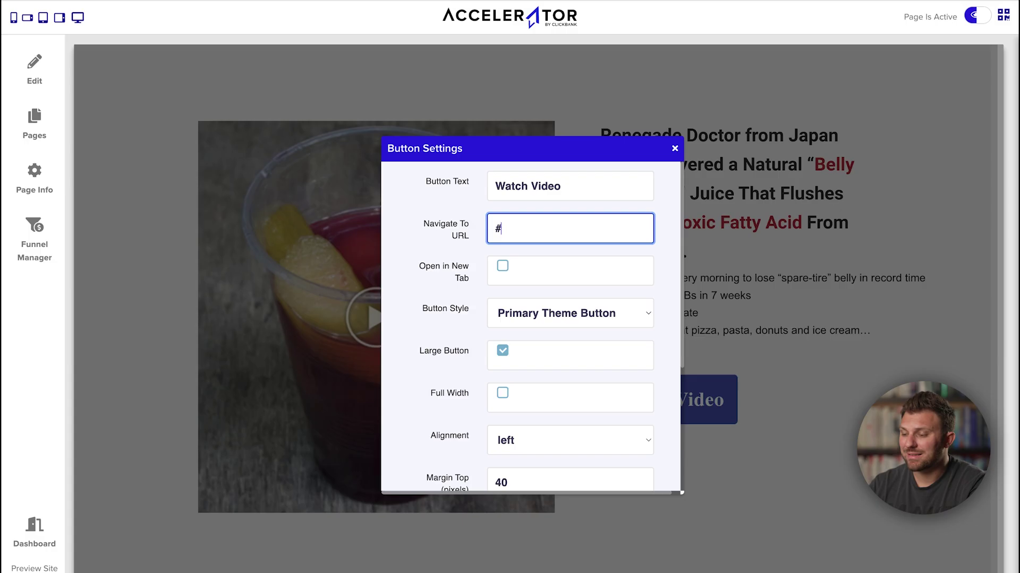
# Step: In the Accelerator page editor, put the copied hoplink into the Watch Video button's Navigate To URL setting and save it
pyautogui.click(523, 234)
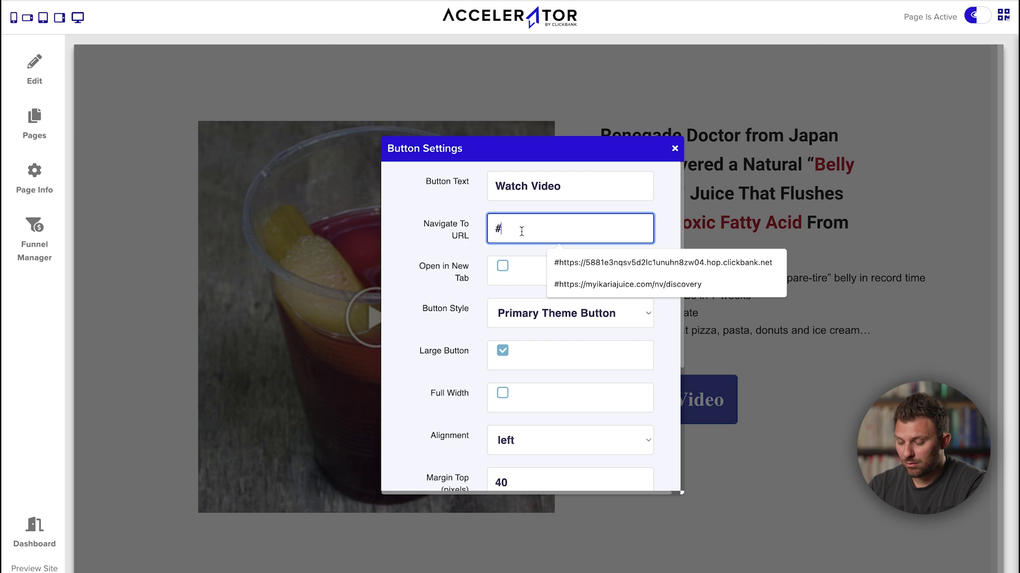
pyautogui.hotkey('ctrl', 'v')
pyautogui.scroll(-5, 577, 285)
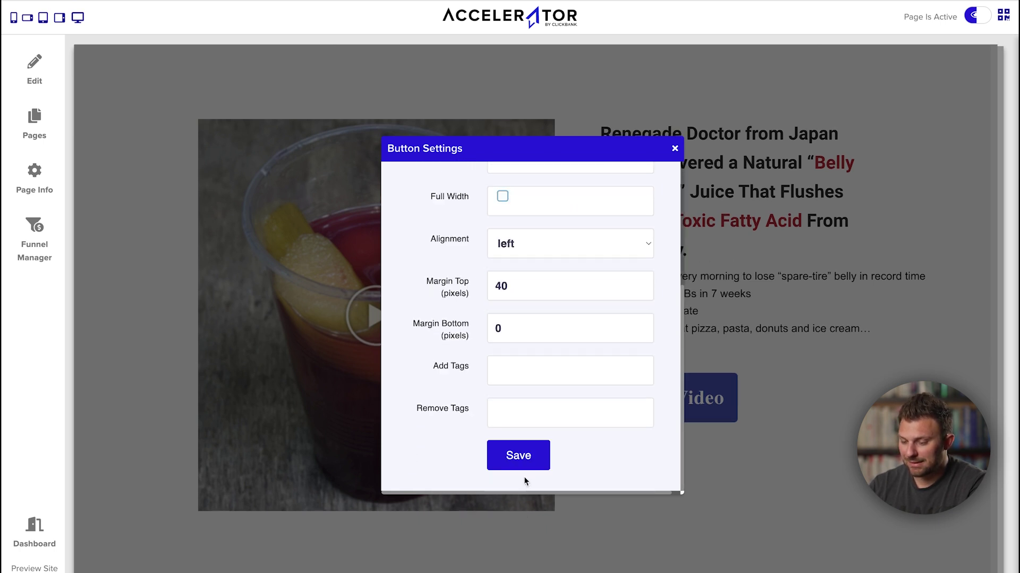
pyautogui.click(531, 460)
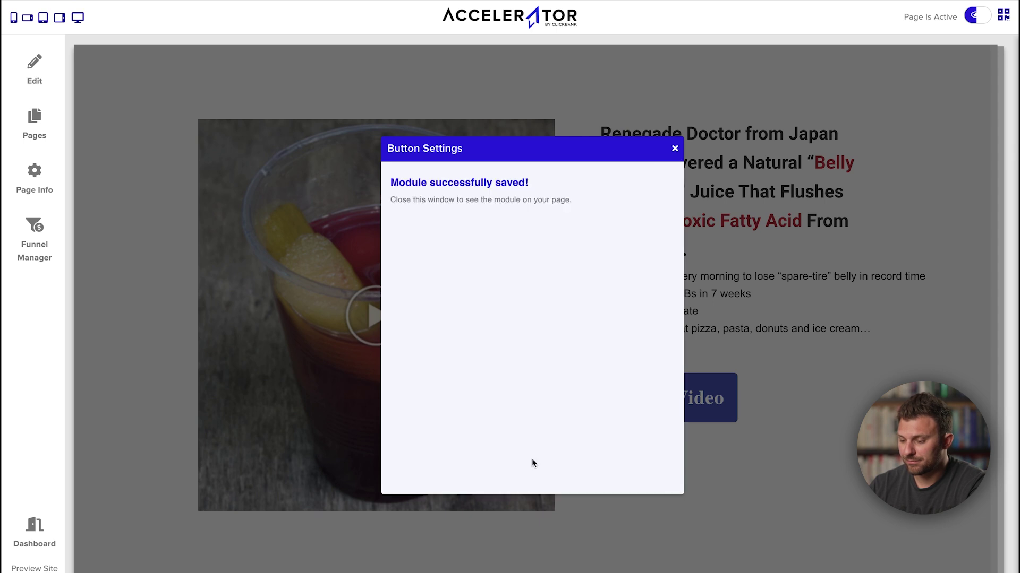
pyautogui.click(674, 149)
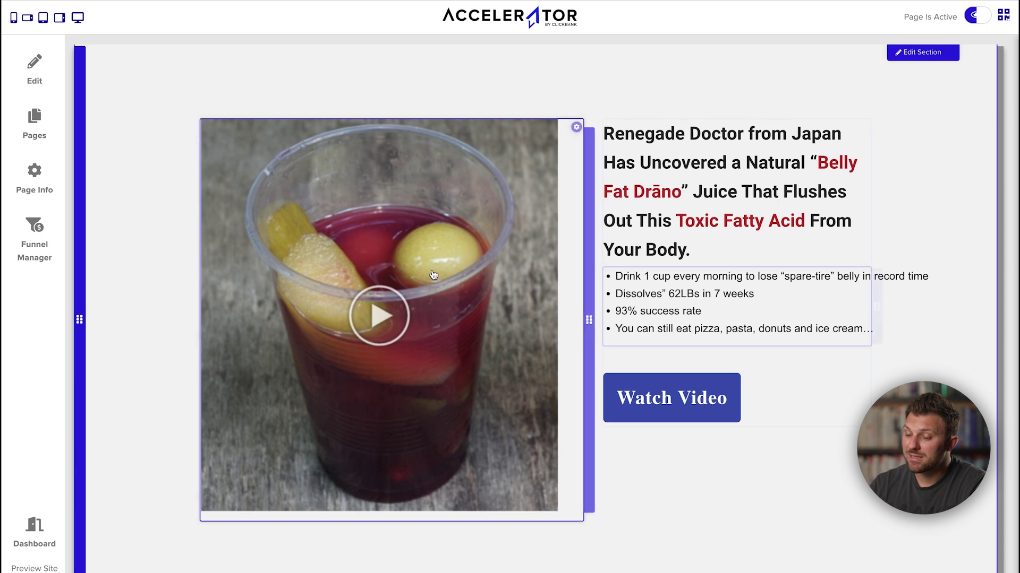
# Step: Replace the juice image's /watch-video/ link with the copied hoplink and update it
pyautogui.click(444, 327)
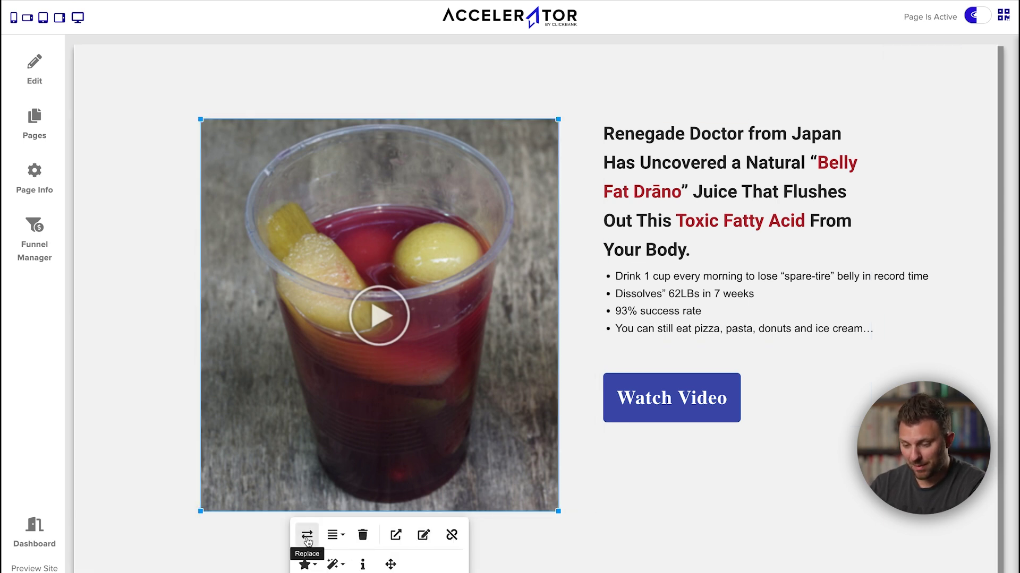
pyautogui.click(423, 537)
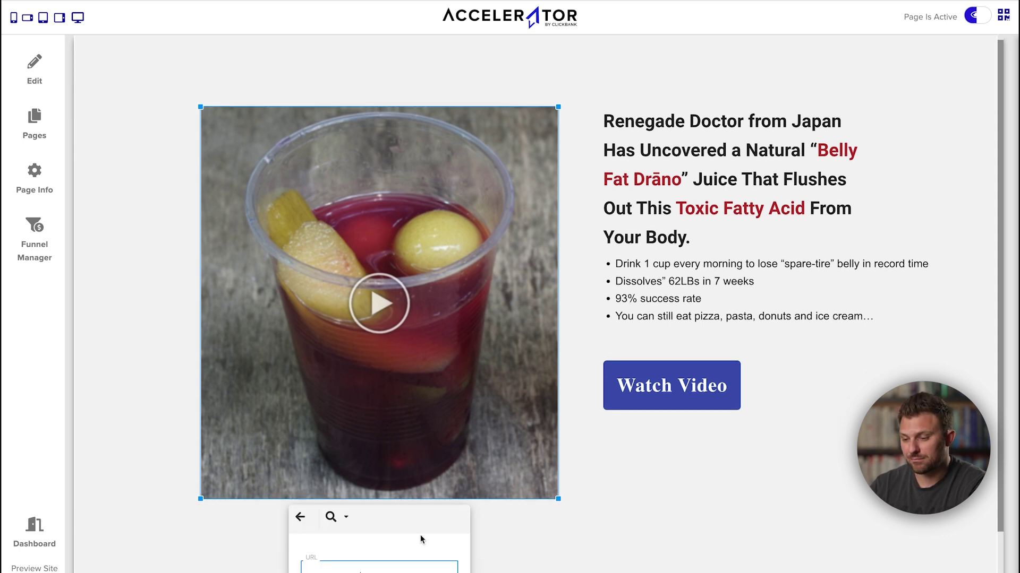
pyautogui.scroll(-2, 381, 561)
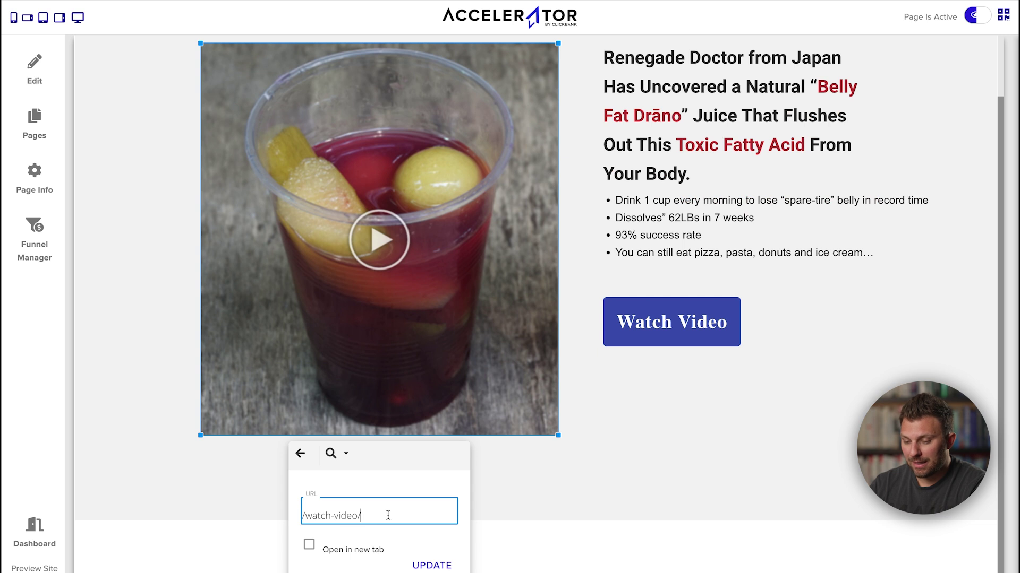
pyautogui.moveTo(371, 514); pyautogui.dragTo(291, 510)
pyautogui.press('BackSpace')
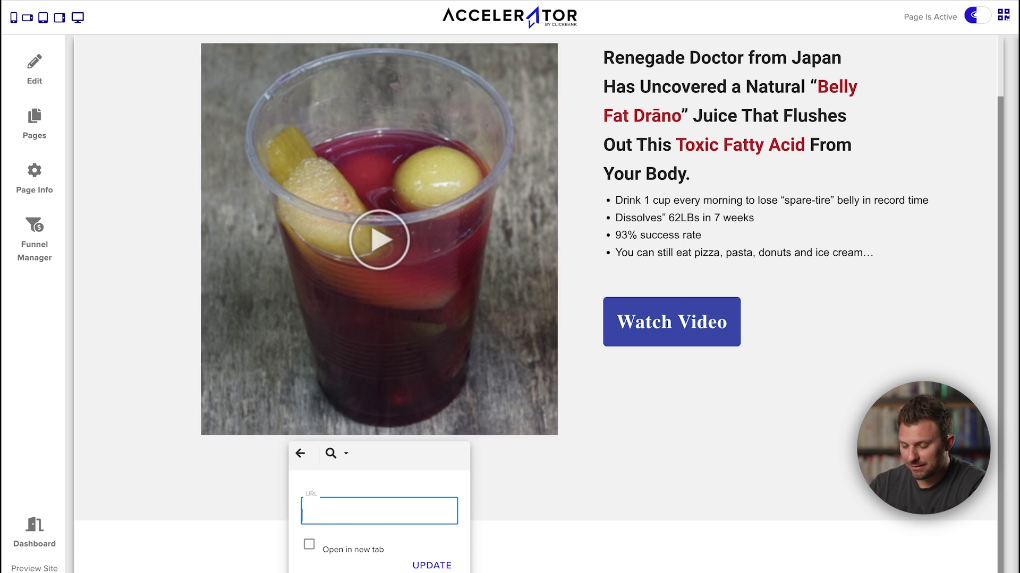
pyautogui.hotkey('ctrl', 'v')
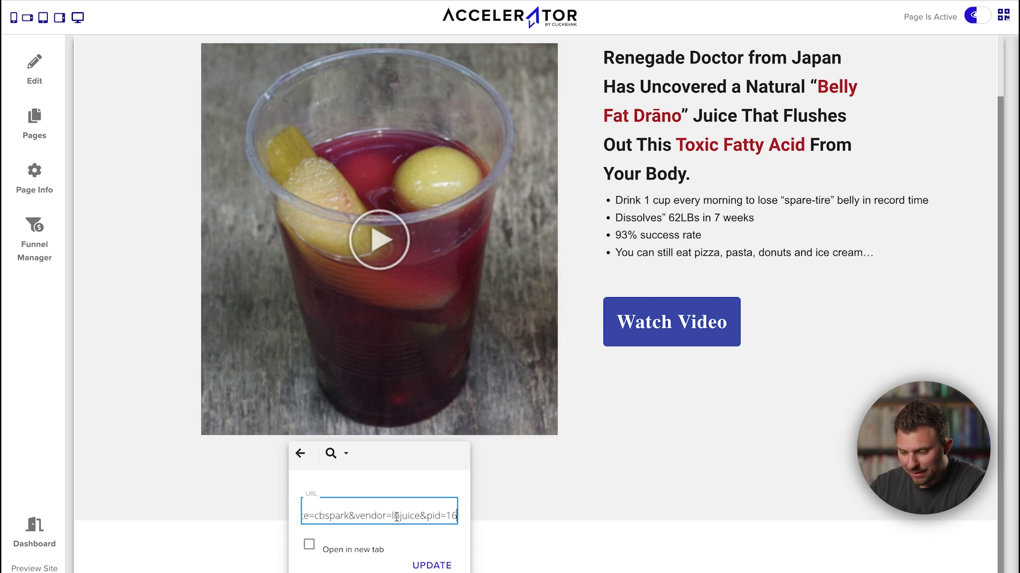
pyautogui.click(433, 565)
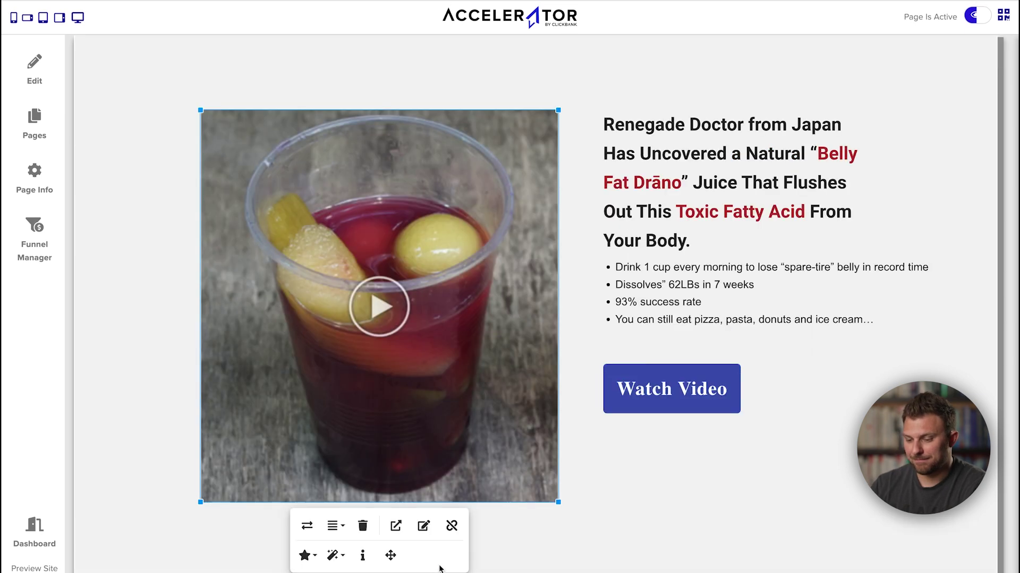
pyautogui.click(562, 556)
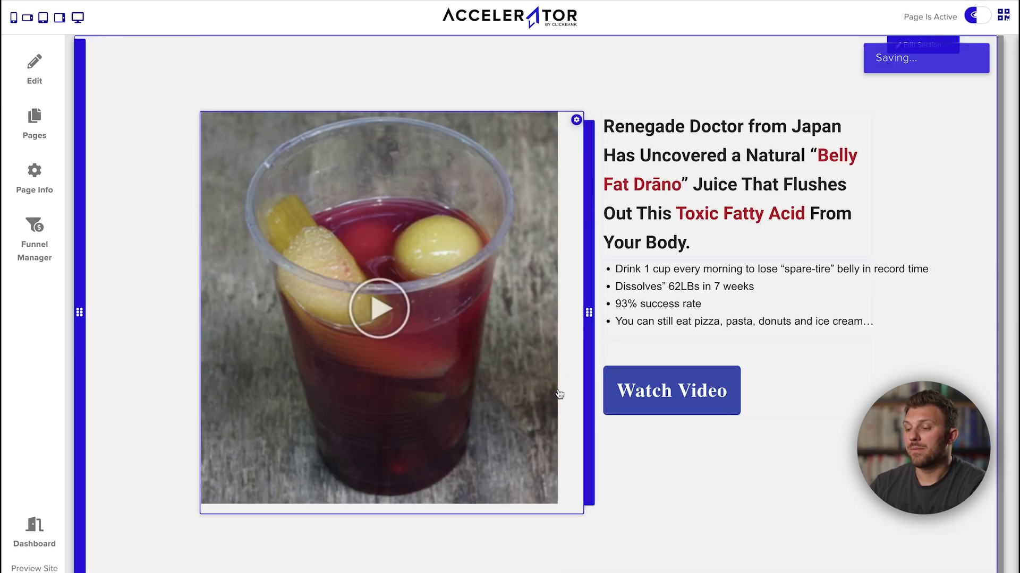
# Step: Open the hoplink in a new browser tab and follow the offer page through to adding the 6 Bottles package to the cart
pyautogui.click(685, 145)
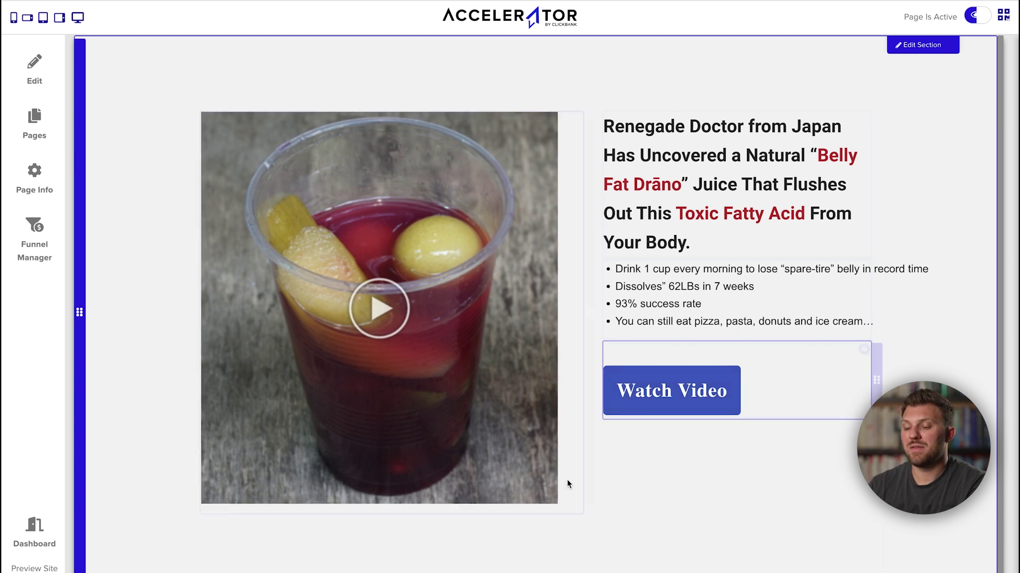
pyautogui.click(361, 329)
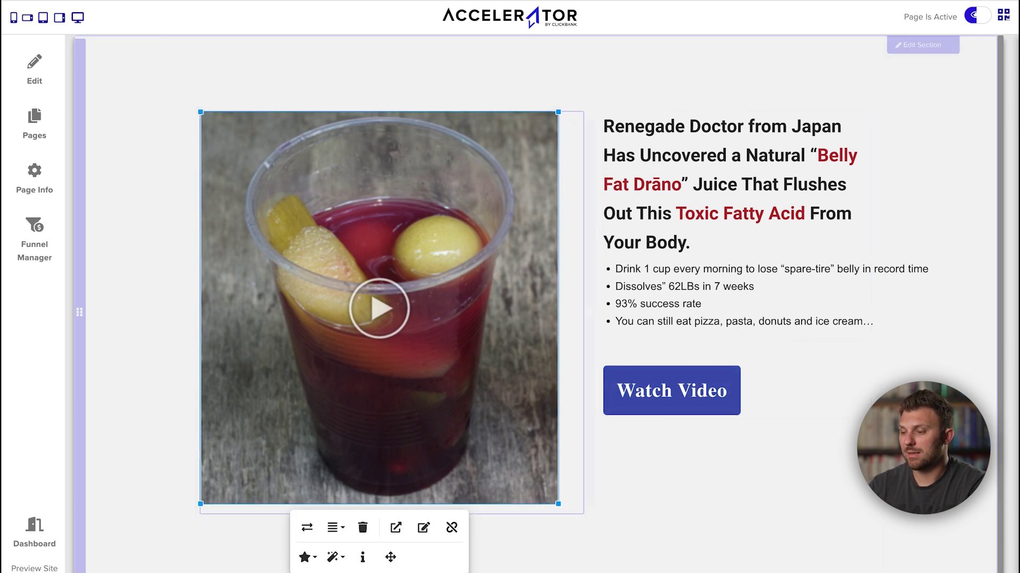
pyautogui.press('super+t')
pyautogui.press('super+v')
pyautogui.press('Return')
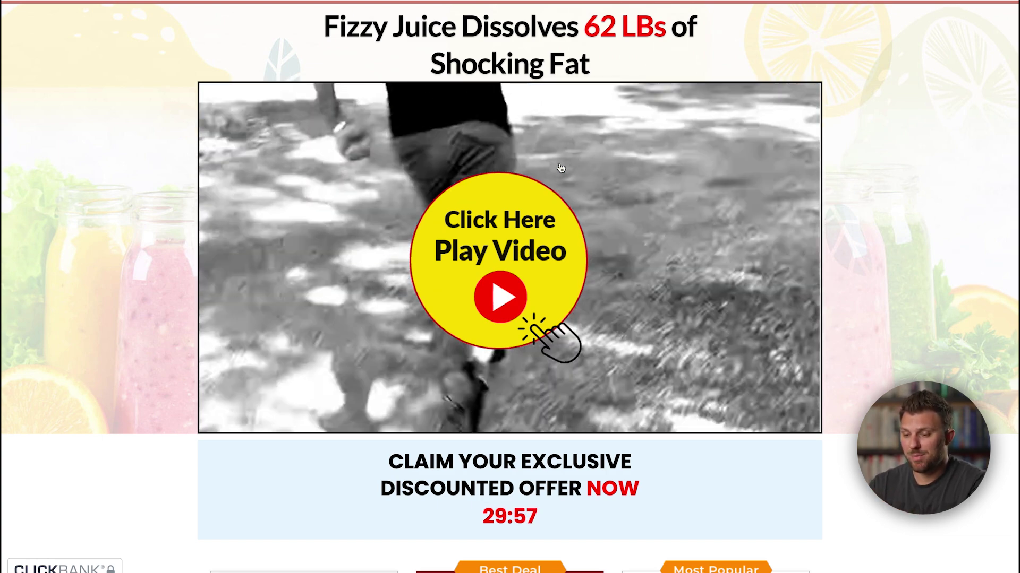
pyautogui.scroll(-8, 573, 319)
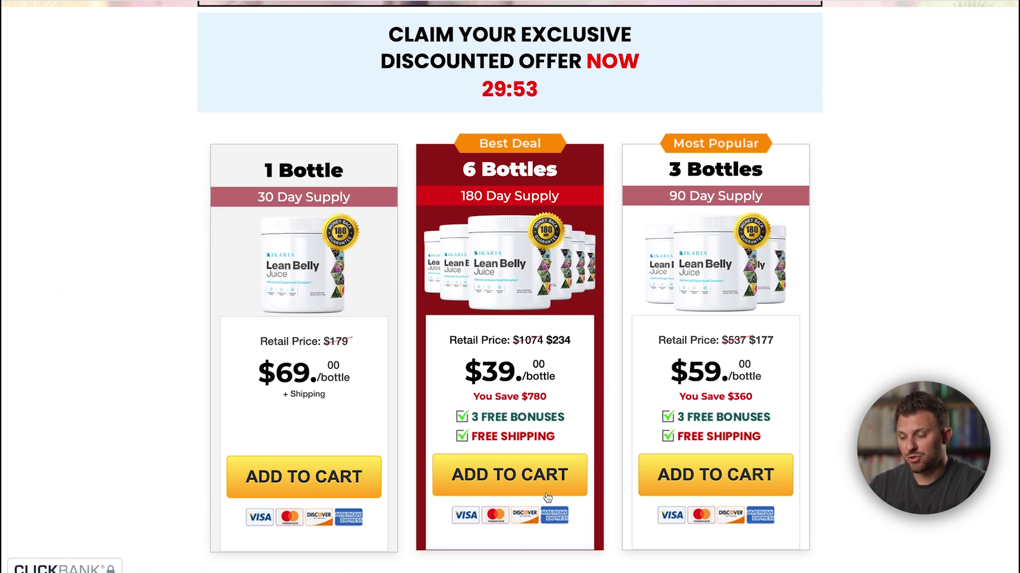
pyautogui.click(537, 477)
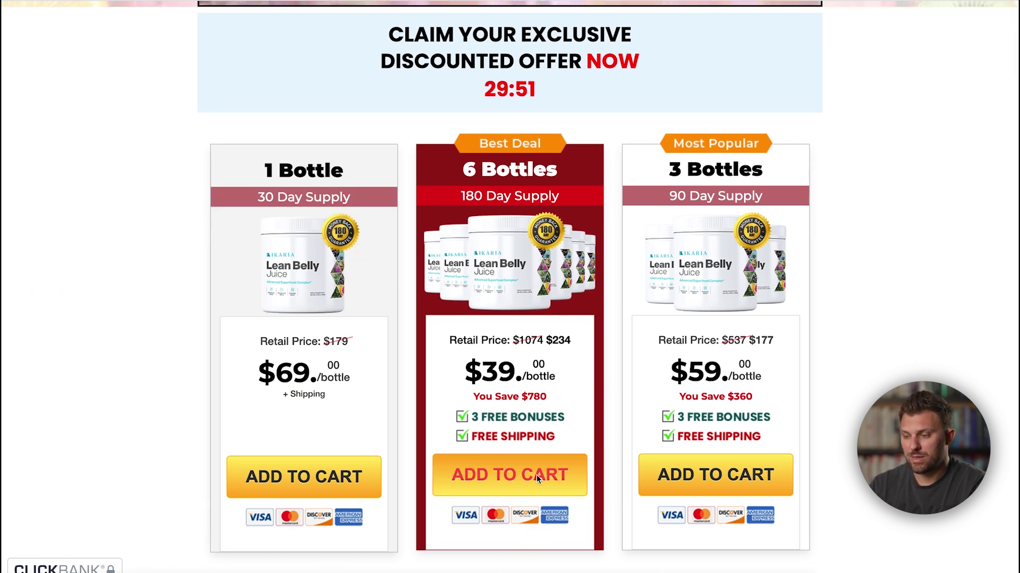
pyautogui.scroll(-2, 536, 475)
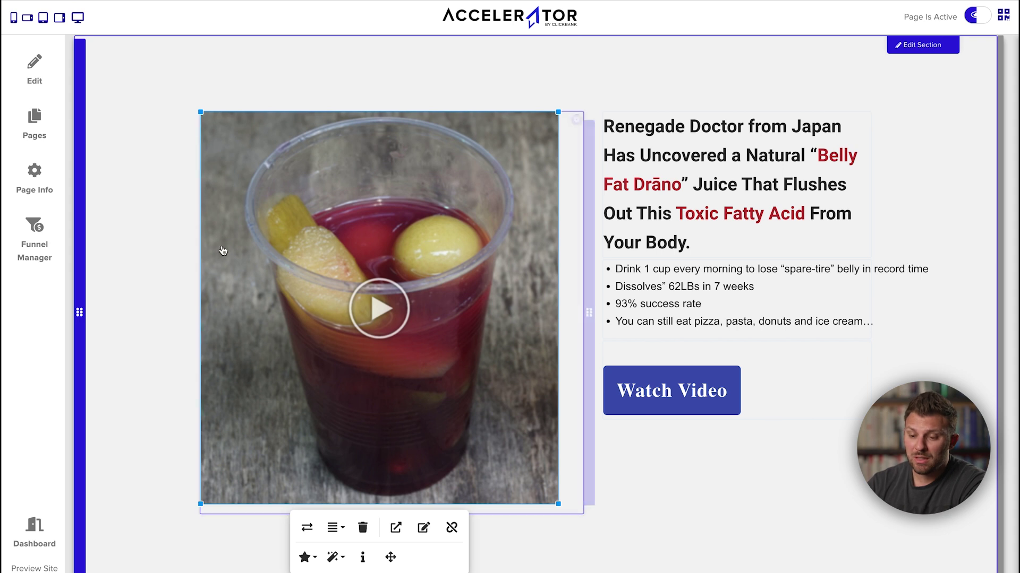
# Step: In the page's SEO settings, change the Video Presell page URL to my-affiliate-funnel1
pyautogui.click(39, 126)
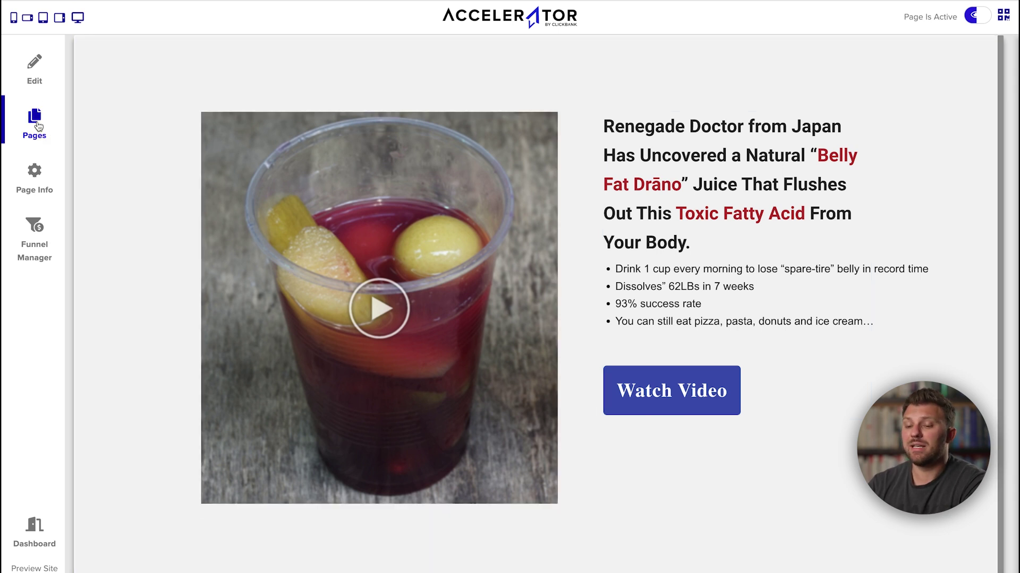
pyautogui.click(40, 71)
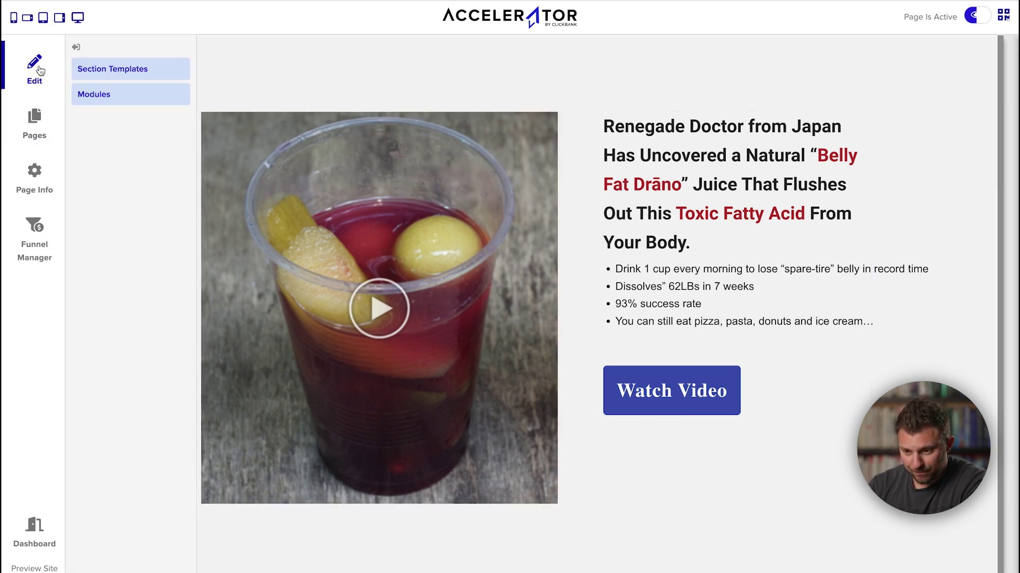
pyautogui.click(38, 193)
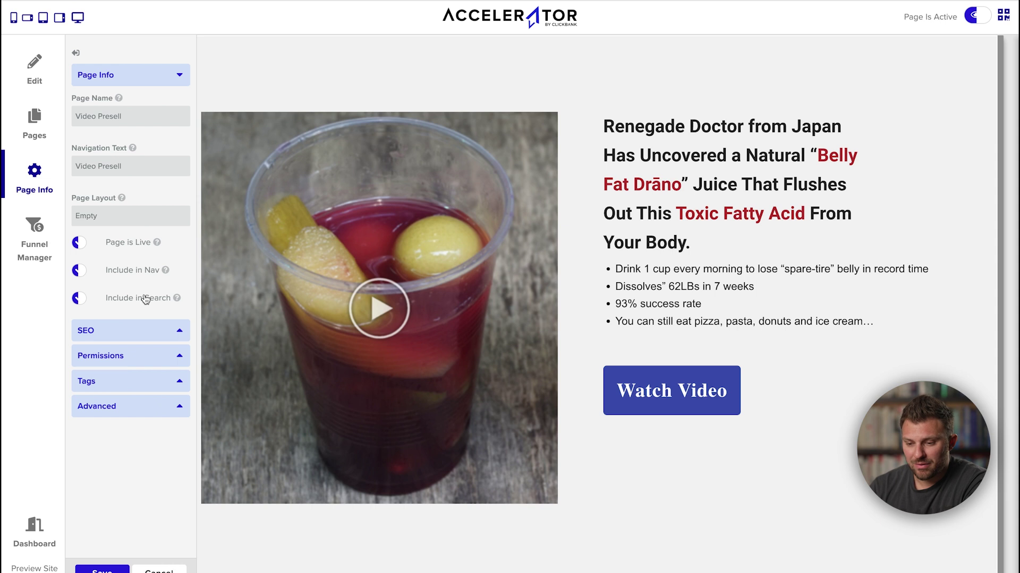
pyautogui.click(122, 74)
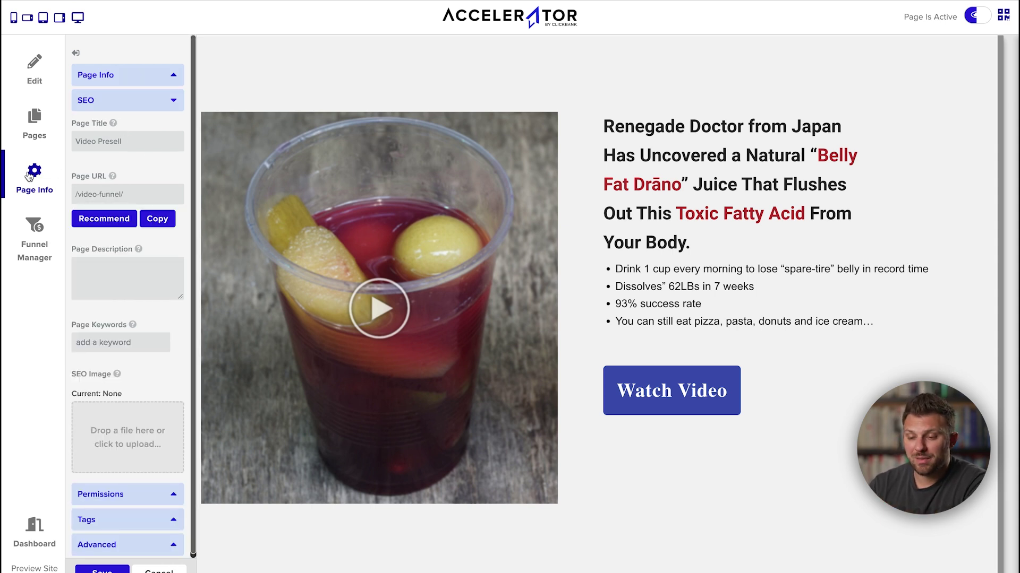
pyautogui.click(144, 197)
pyautogui.hotkey('ctrl', 'a')
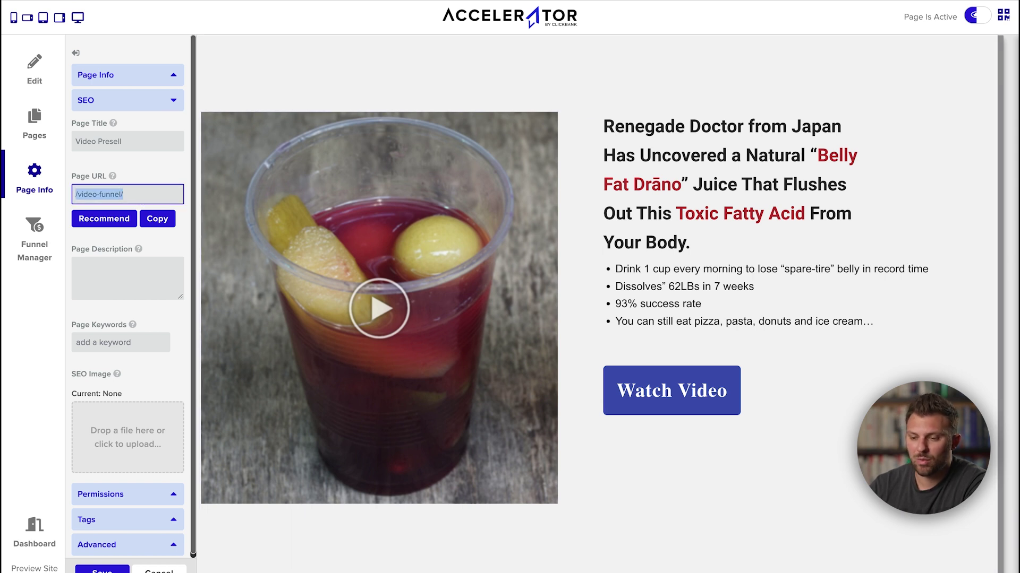
pyautogui.moveTo(168, 41)
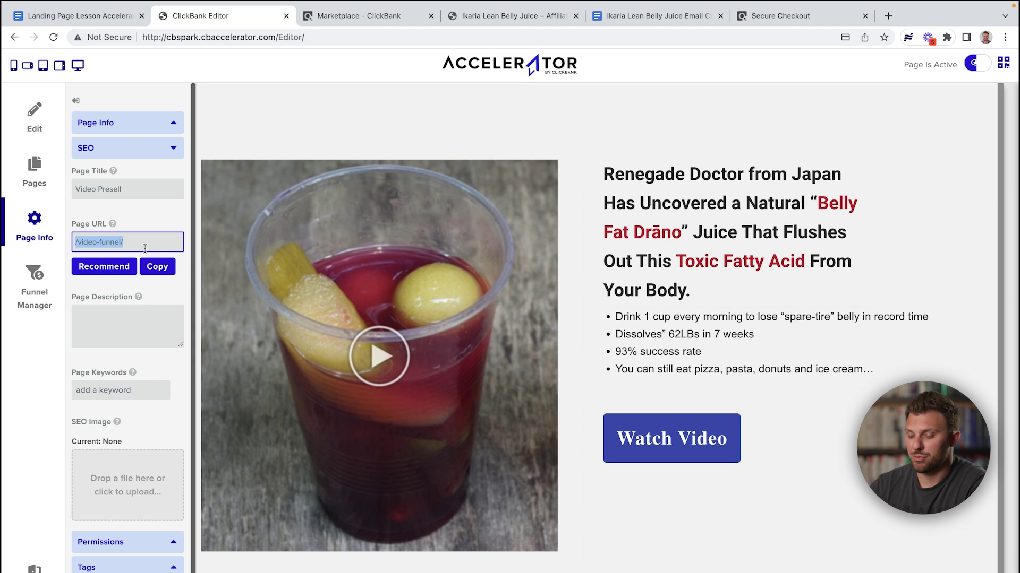
pyautogui.write('my')
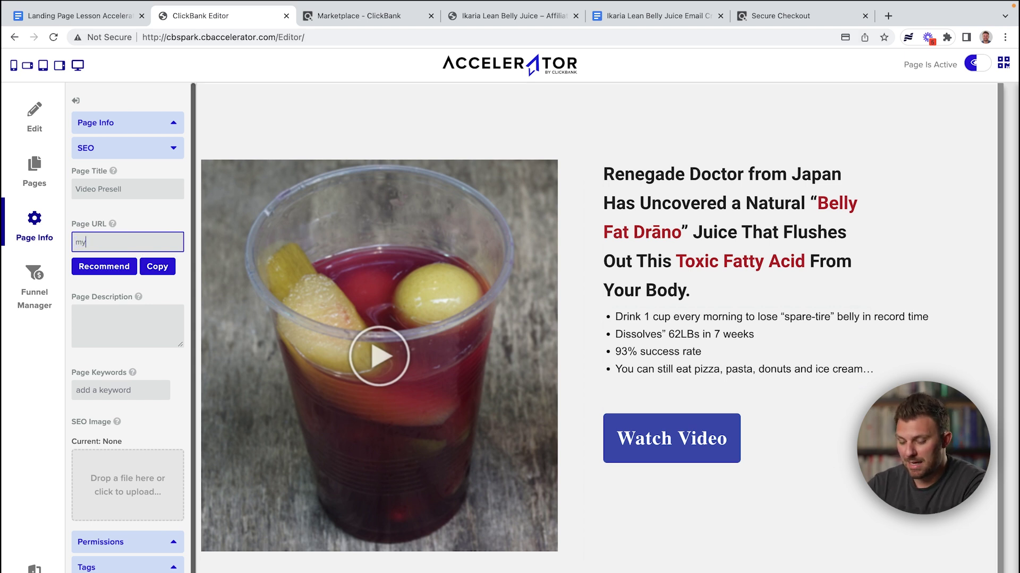
pyautogui.write('-affiliate-funnel1')
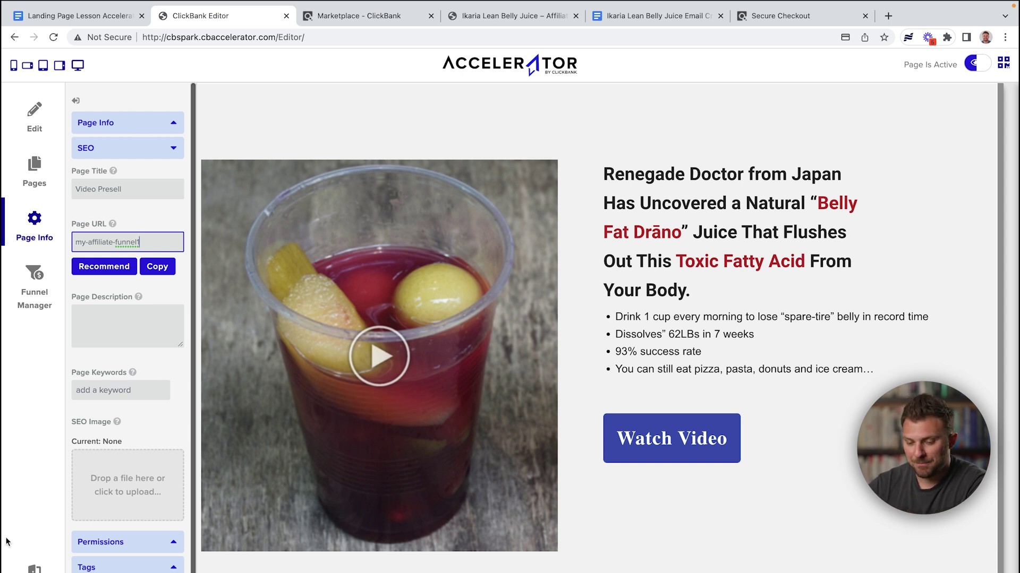
pyautogui.press('Return')
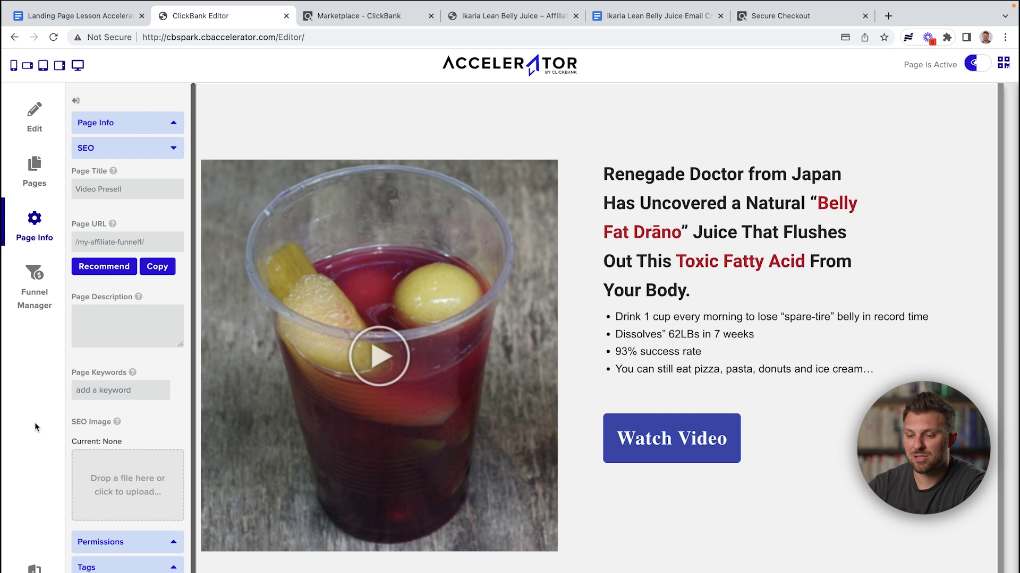
# Step: Add a Bold Statement section template above the juice image and headline section
pyautogui.click(32, 114)
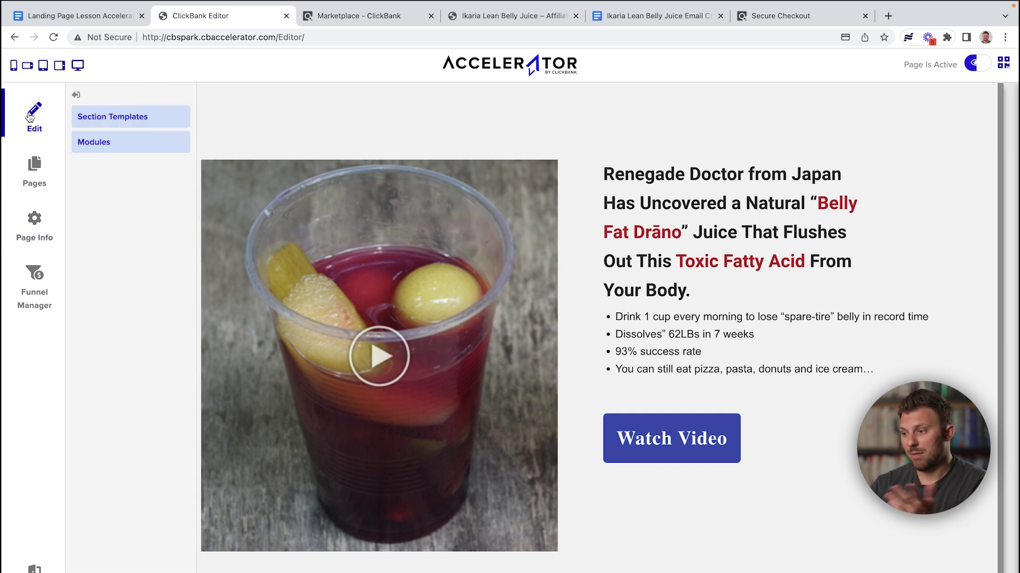
pyautogui.click(155, 118)
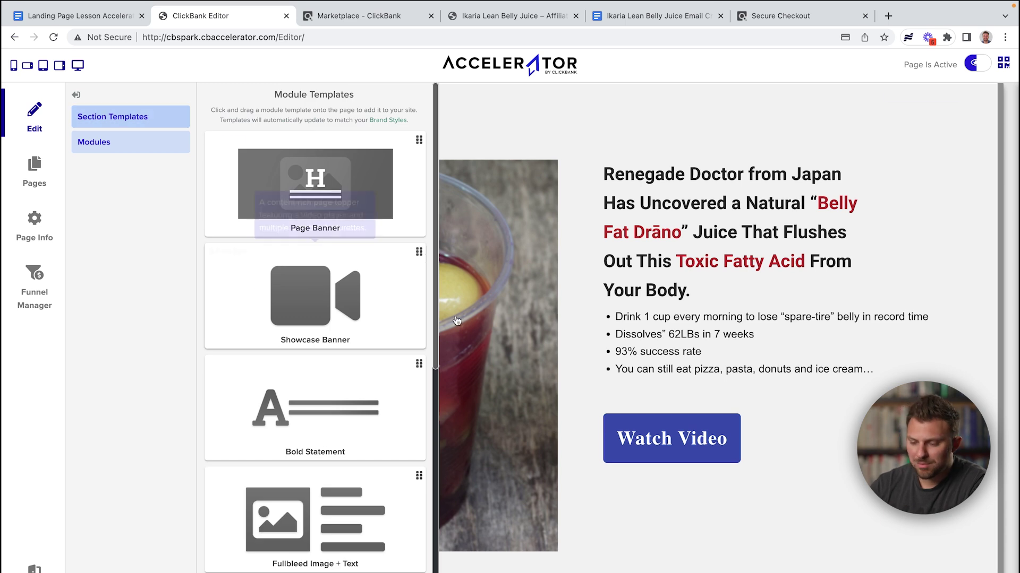
pyautogui.click(341, 410)
pyautogui.moveTo(341, 410); pyautogui.dragTo(698, 106)
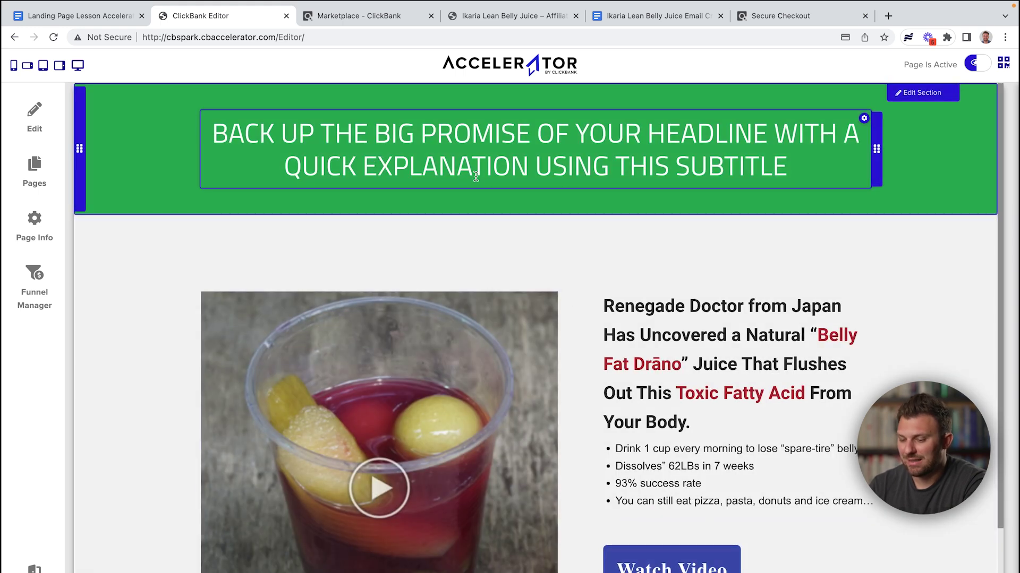
# Step: Replace the green banner's placeholder subtitle with "DRINK THIS BEFORE 10AM TO SPEED UP FAT LOSS" and save it
pyautogui.click(476, 177)
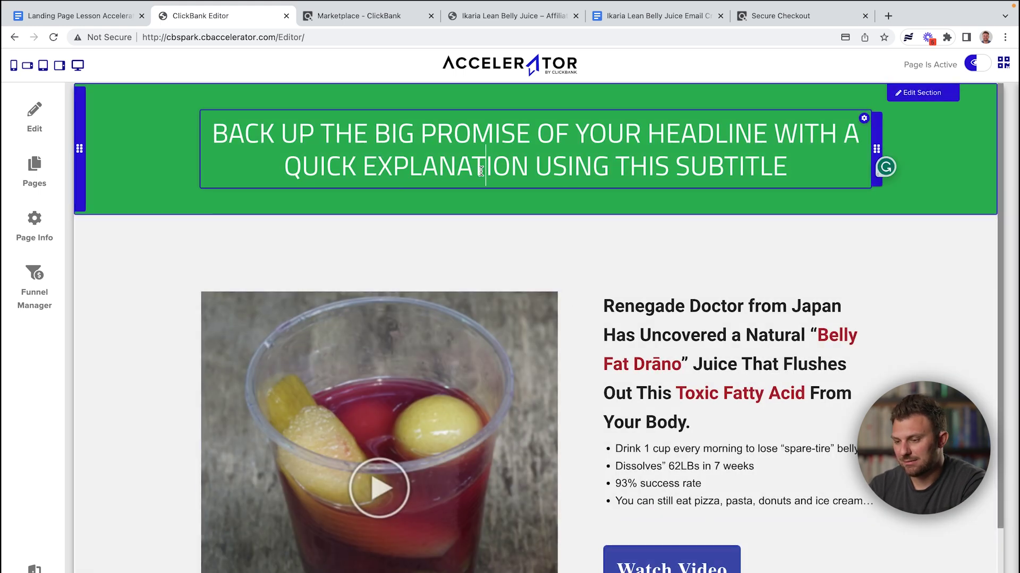
pyautogui.hotkey('ctrl', 'a')
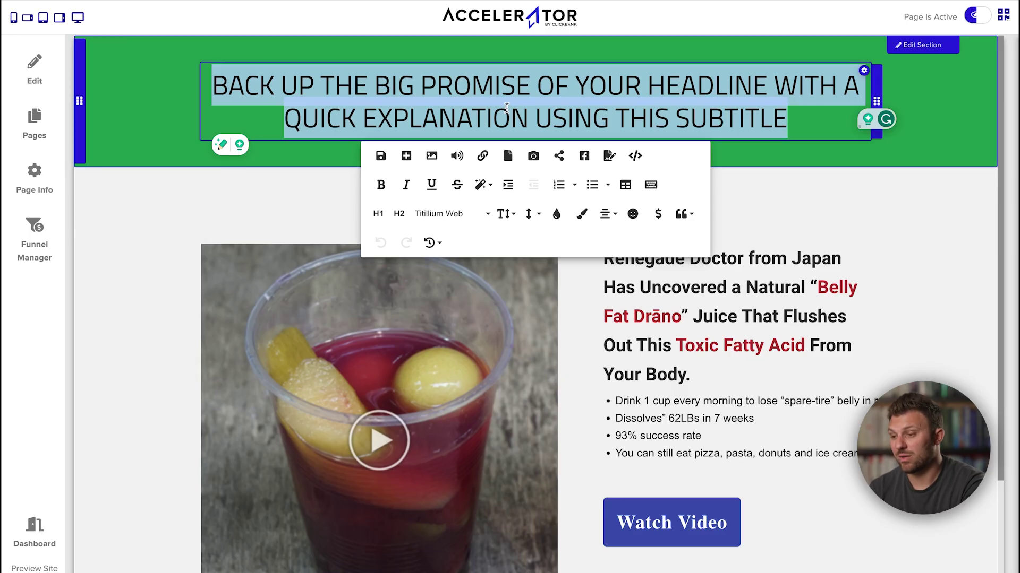
pyautogui.write('DRINK THIS BEFORE 10AM TO SPEED UP FAT LOSS')
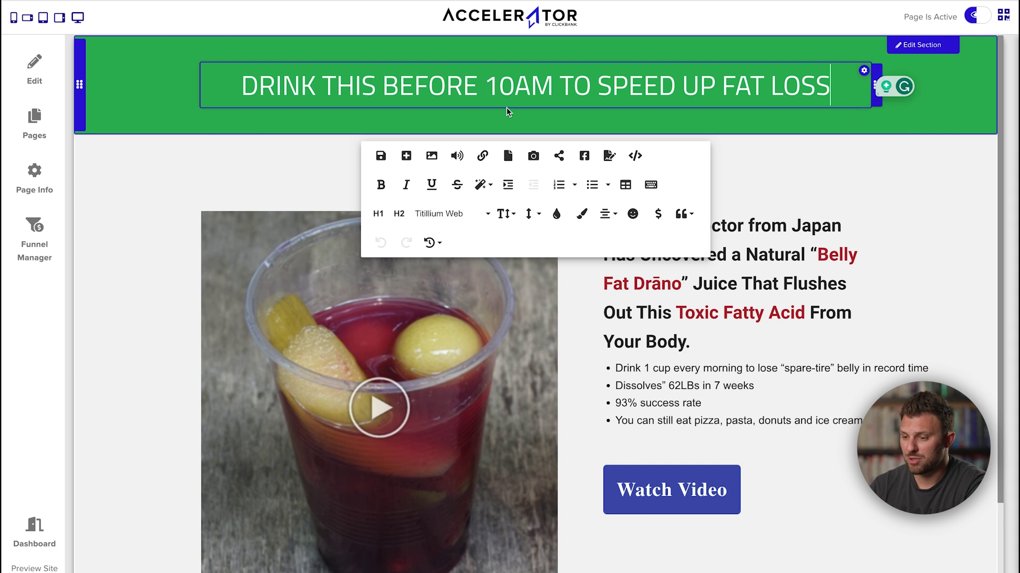
pyautogui.click(197, 163)
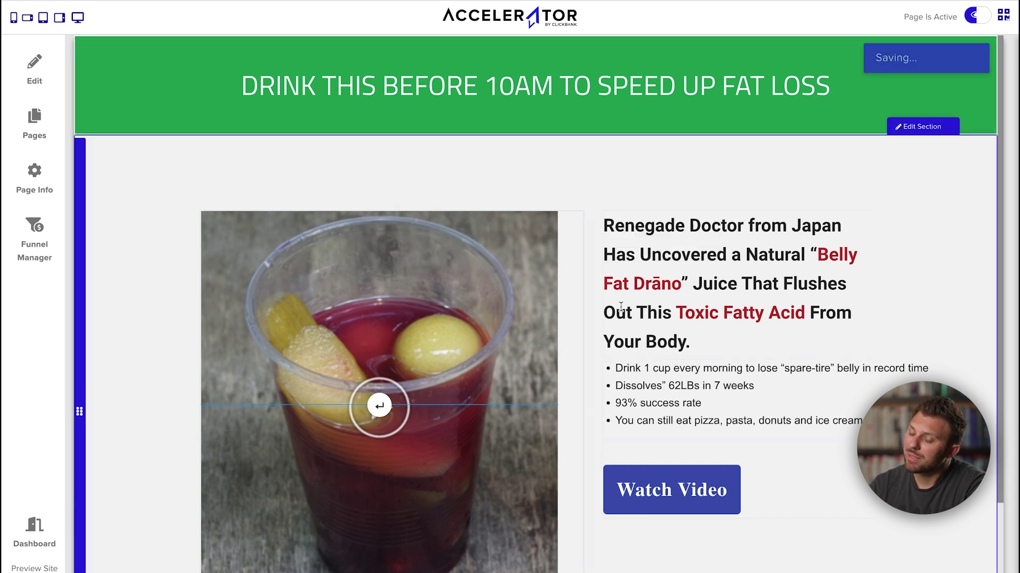
pyautogui.click(620, 306)
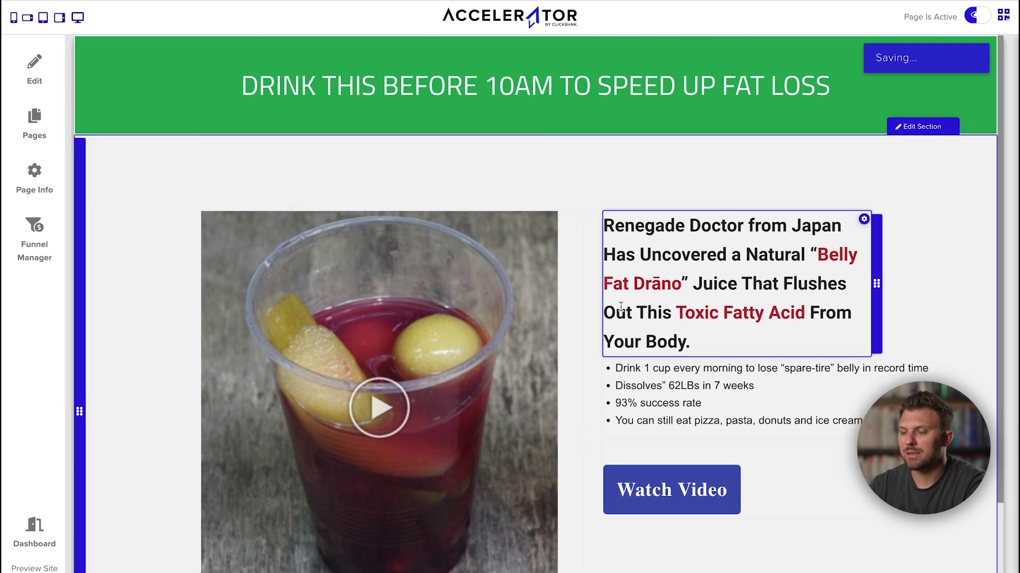